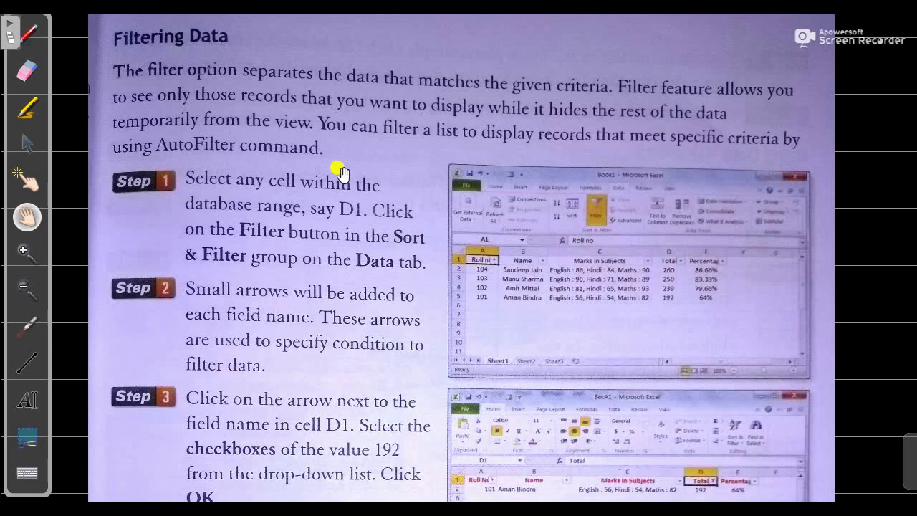
Step: Switch from the OpenBoard textbook to Excel and show Sheet1's loan table
key(alt+Tab)
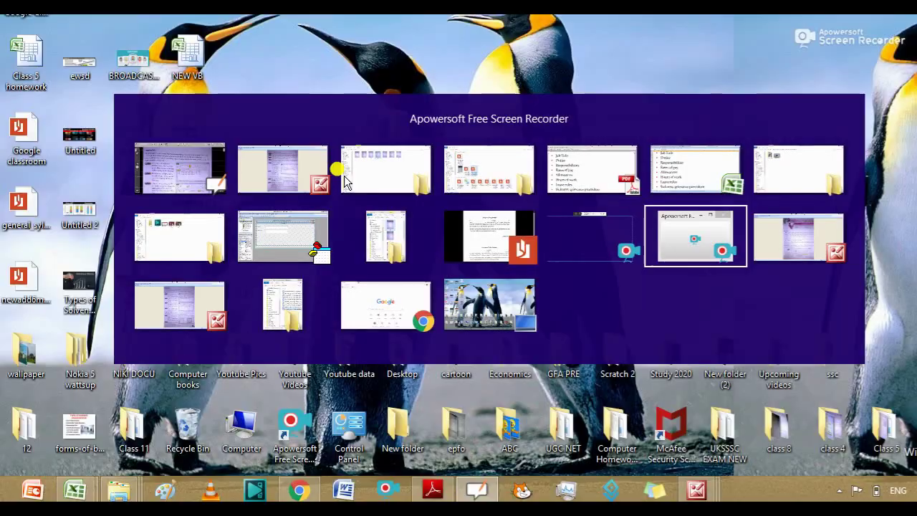
key(alt+Tab)
key(alt+Tab)
key(alt+Tab)
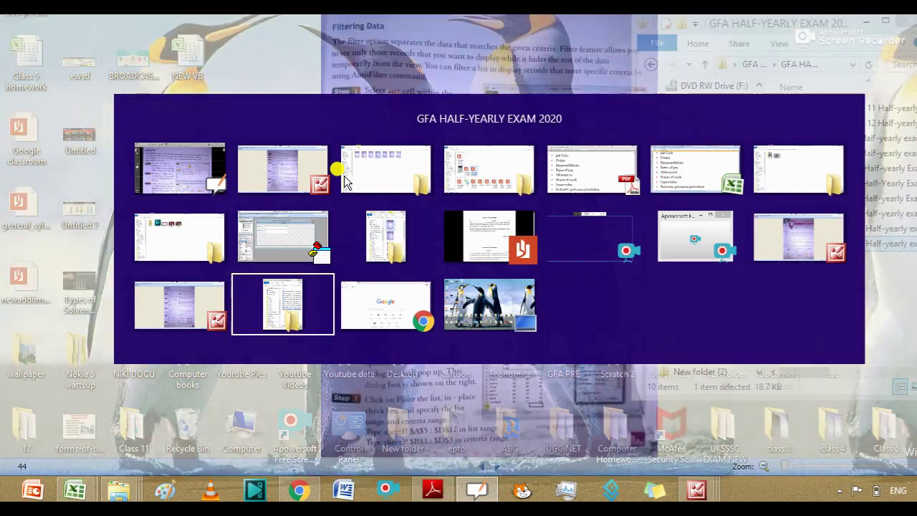
key(alt+Tab)
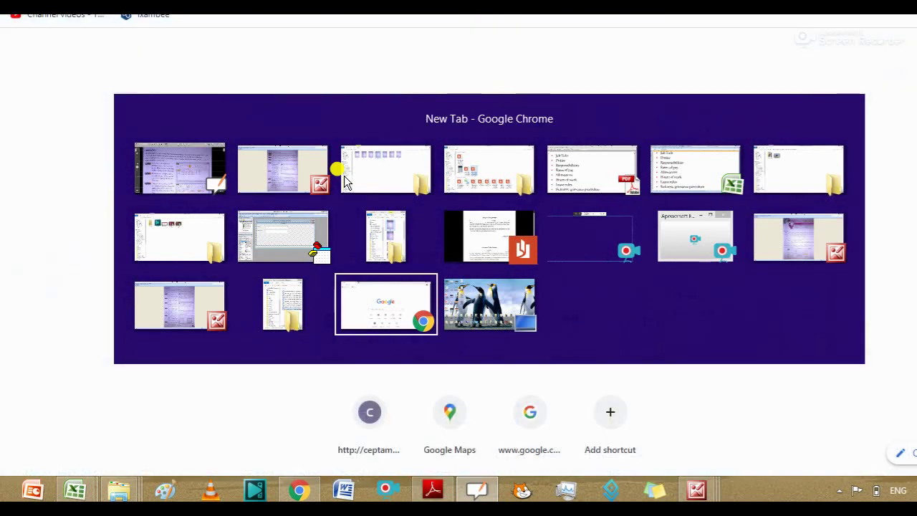
key(alt+Tab)
key(alt+Tab)
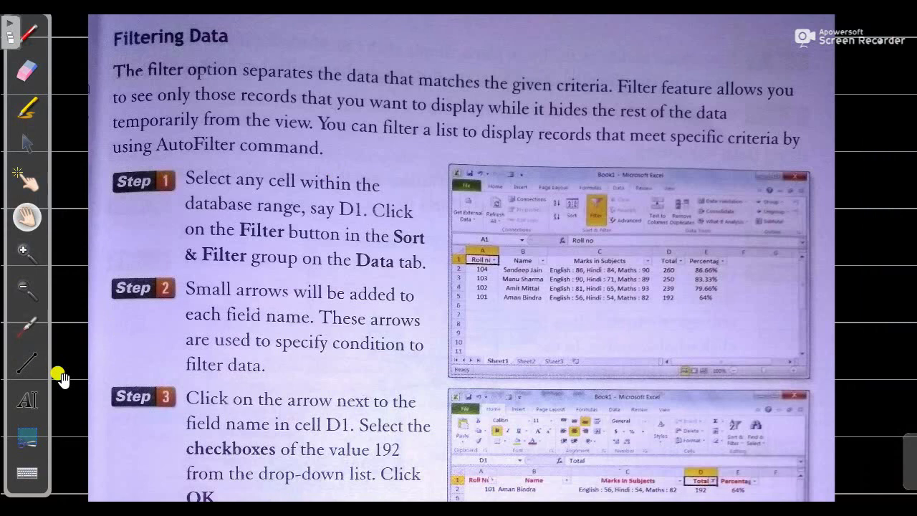
key(alt+Tab)
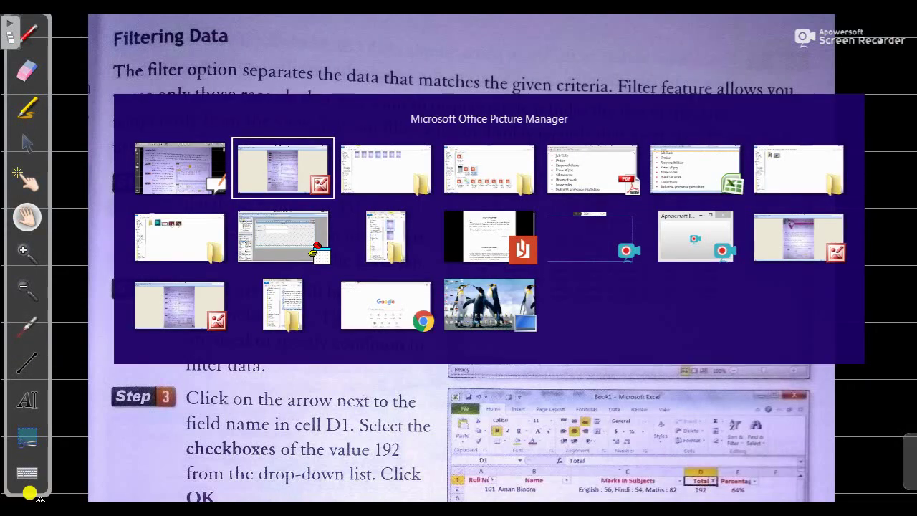
key(alt+Tab)
key(alt+Tab)
key(alt+Tab)
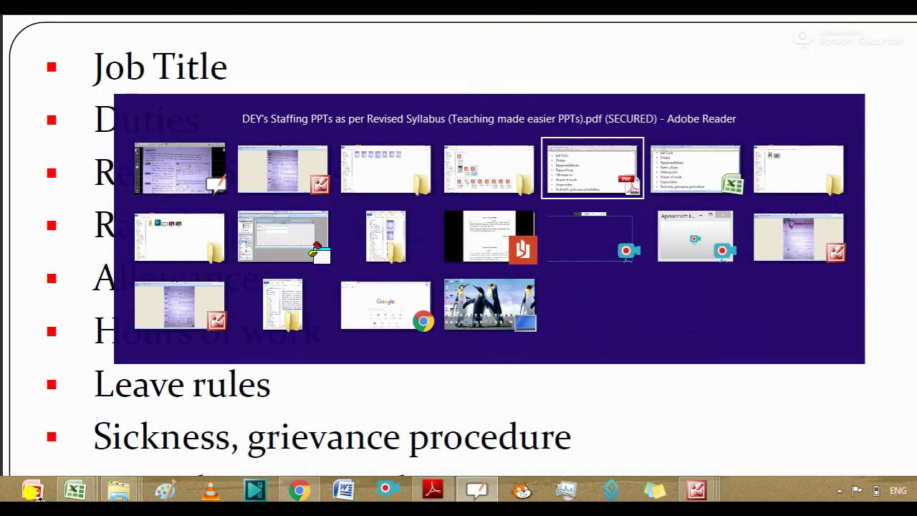
key(alt+Tab)
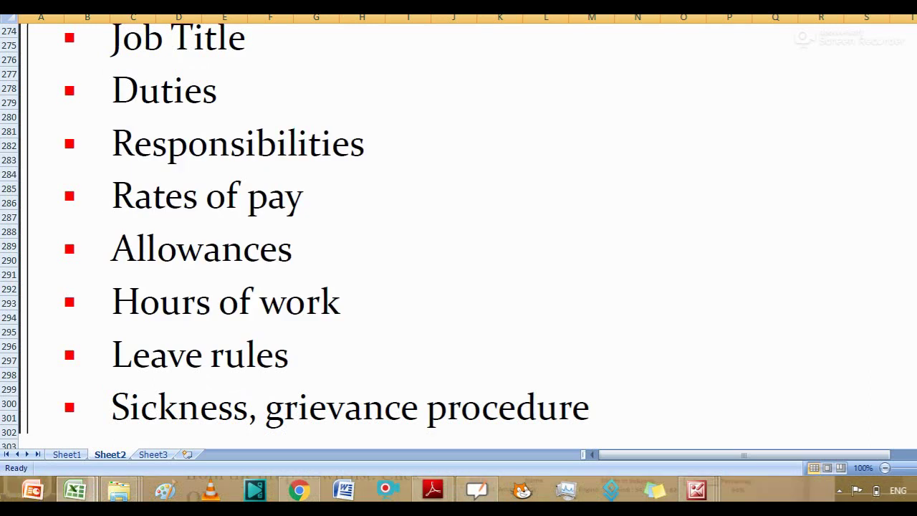
click(59, 452)
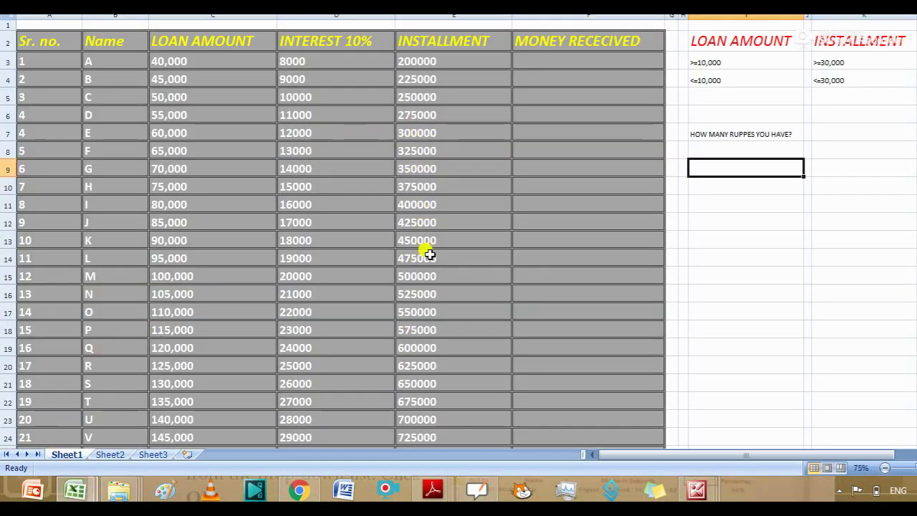
scroll(779, 300, down, 3)
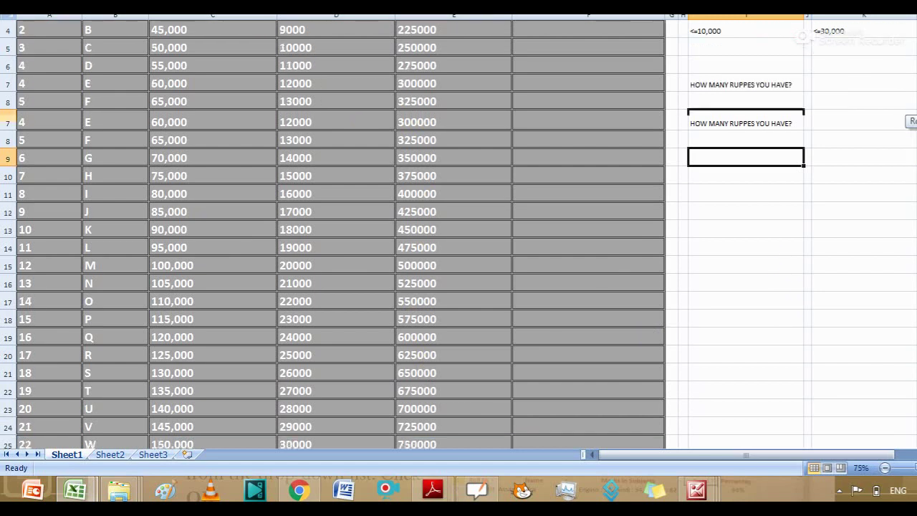
scroll(910, 121, up, 3)
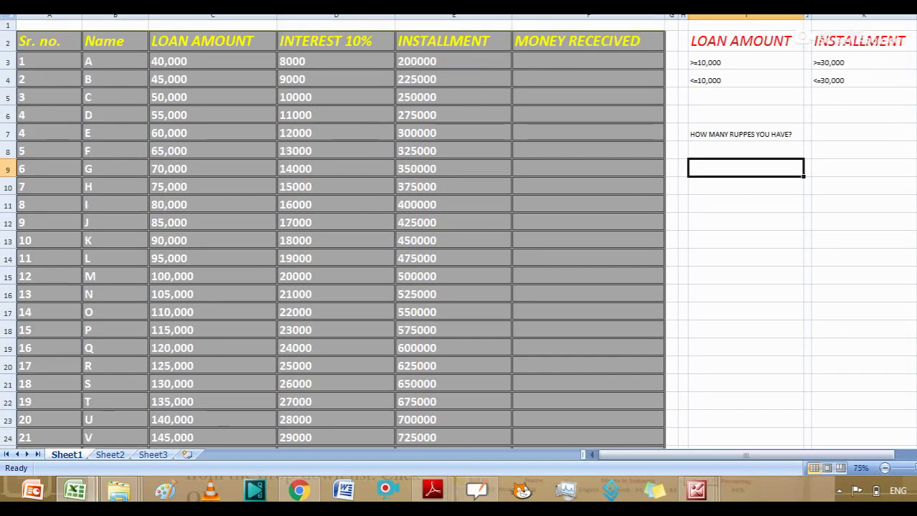
Step: Leave full-screen view, move the window, and keep the ribbon permanently expanded
key(Escape)
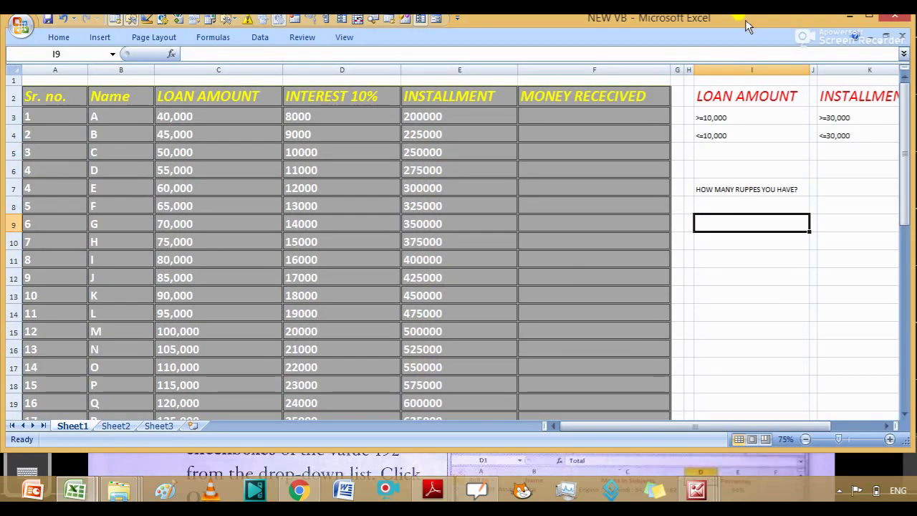
drag(745, 23, 751, 41)
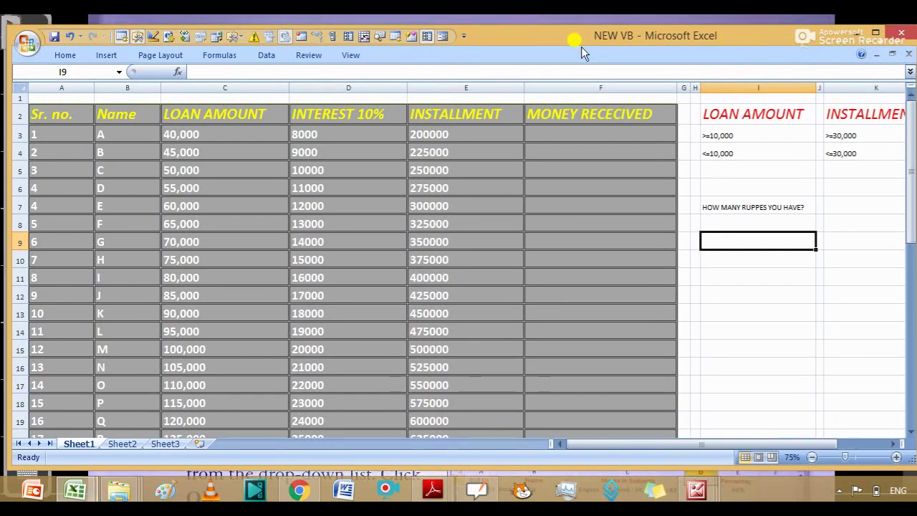
right_click(398, 56)
click(424, 96)
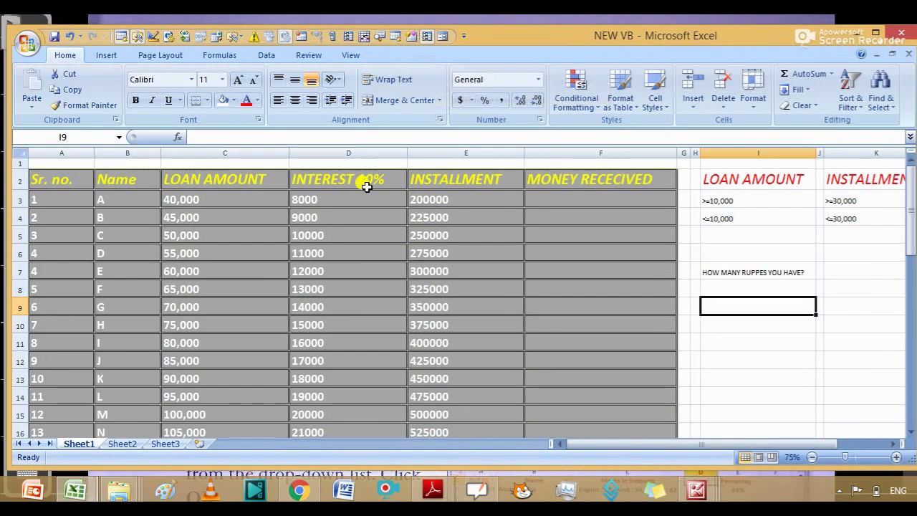
Step: Select the Sr. no. header cell A2 and bring up the Data tab
click(213, 185)
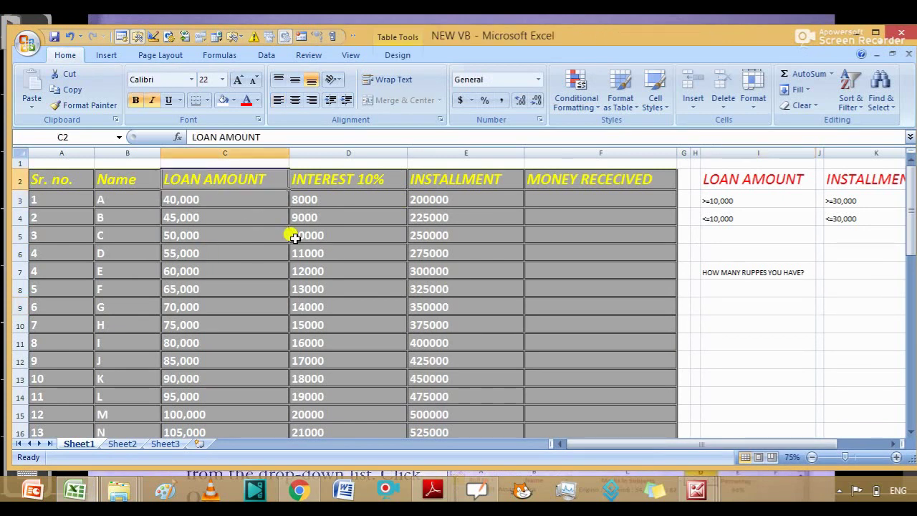
drag(909, 220, 908, 337)
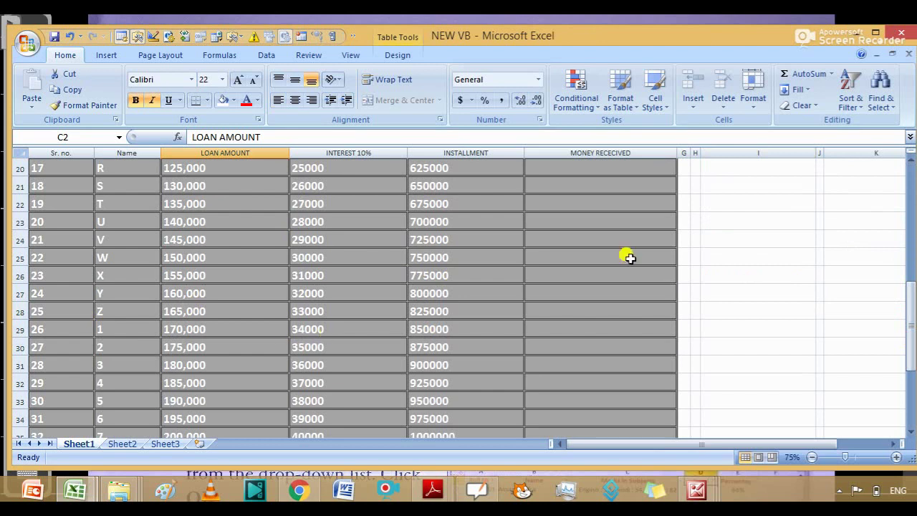
drag(908, 329, 911, 166)
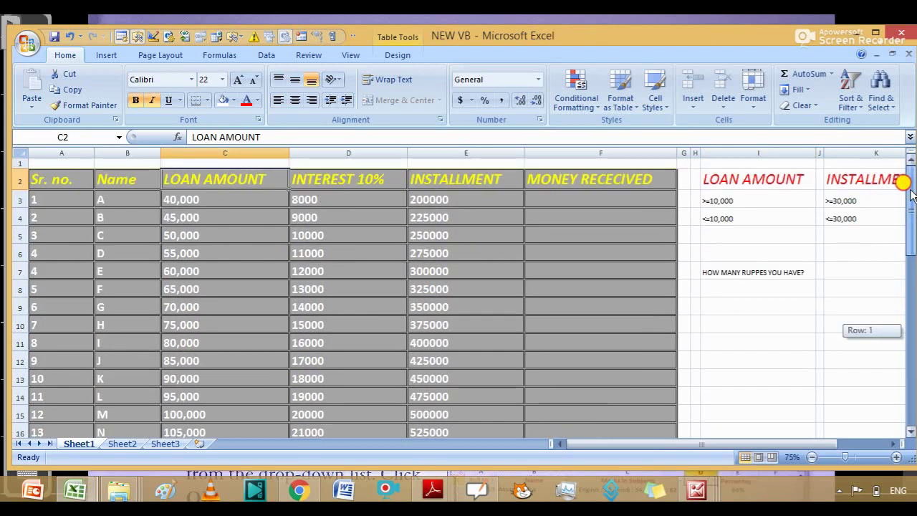
click(44, 193)
click(32, 180)
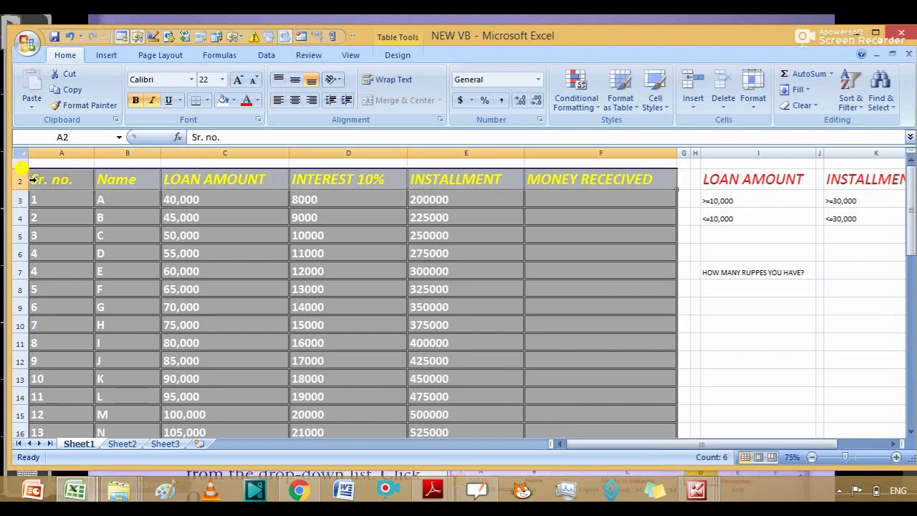
click(55, 177)
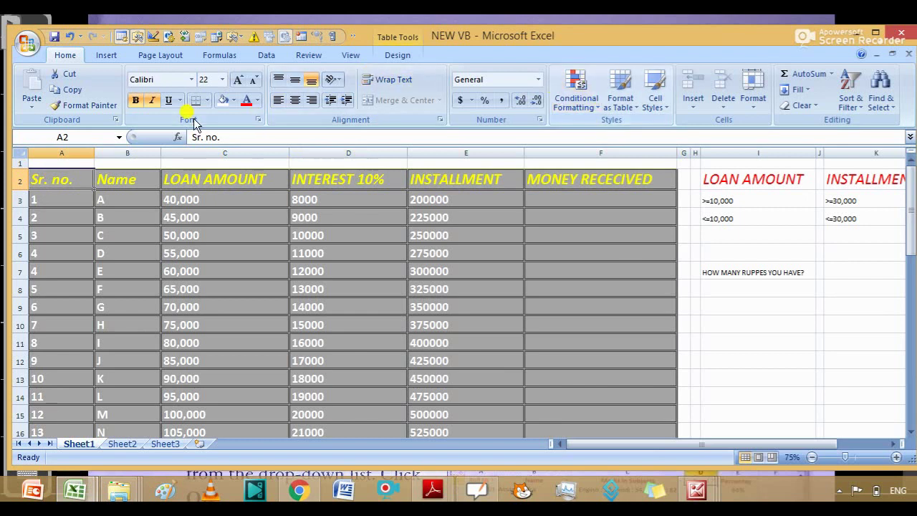
click(265, 57)
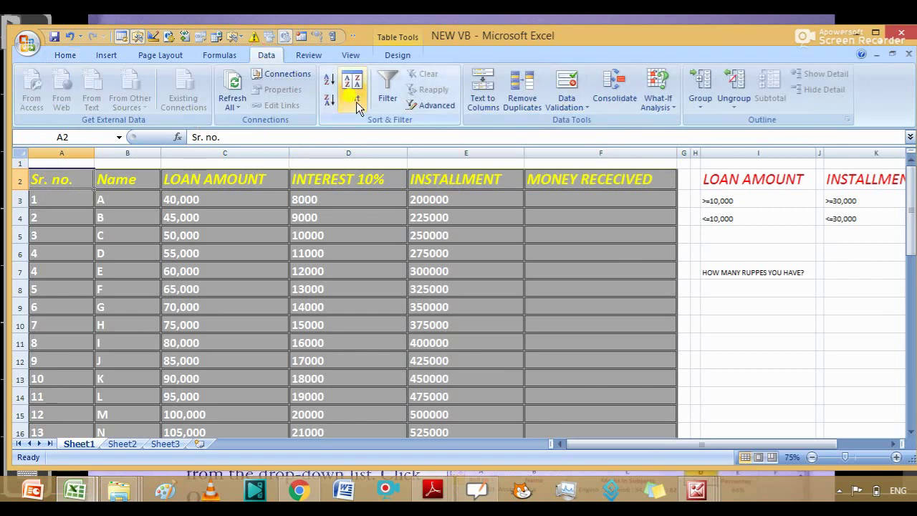
Step: In the Sort dialog, order rows by LOAN AMOUNT, Largest to Smallest, and apply
click(356, 102)
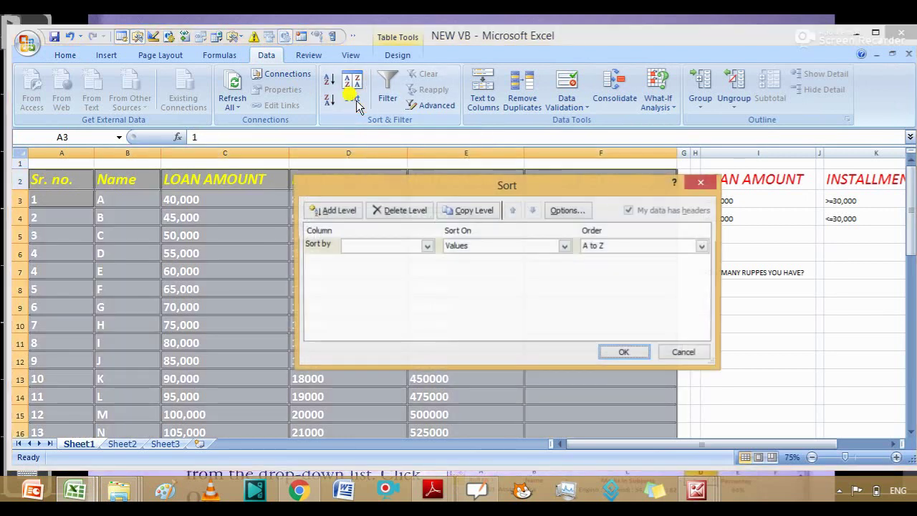
click(427, 247)
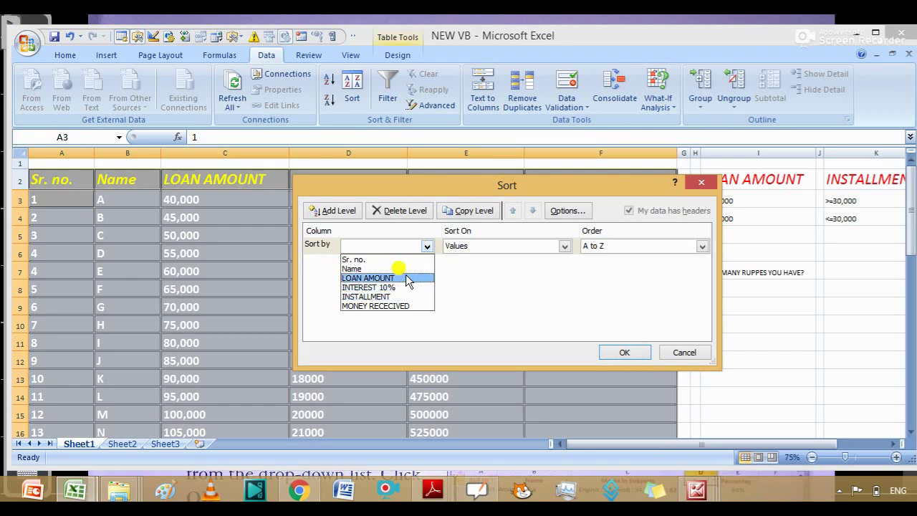
click(406, 279)
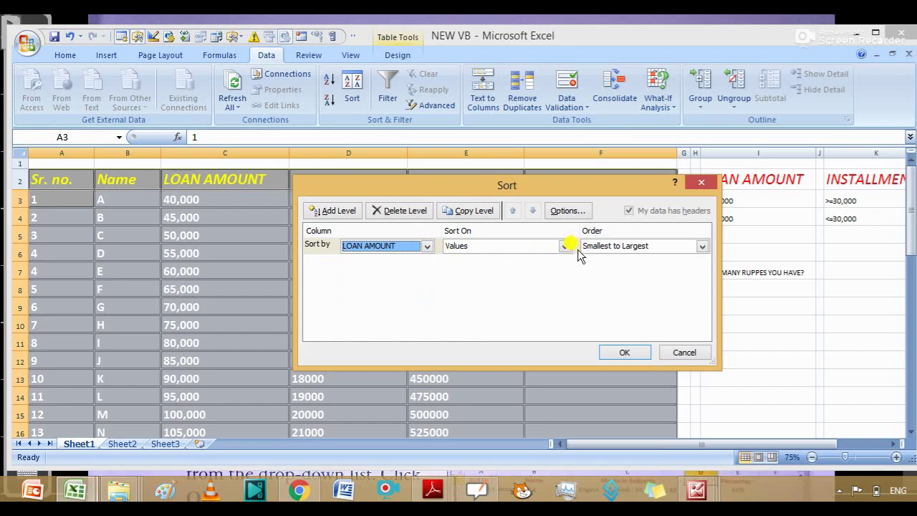
click(701, 246)
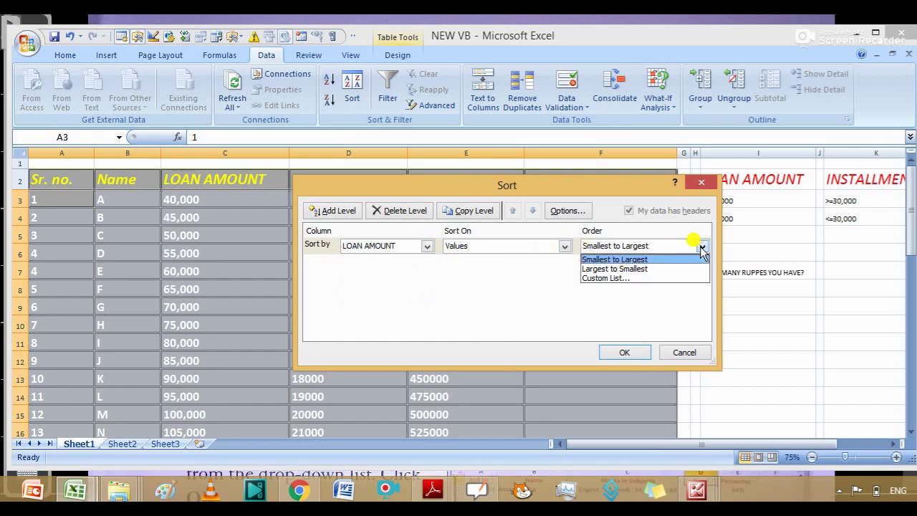
click(672, 269)
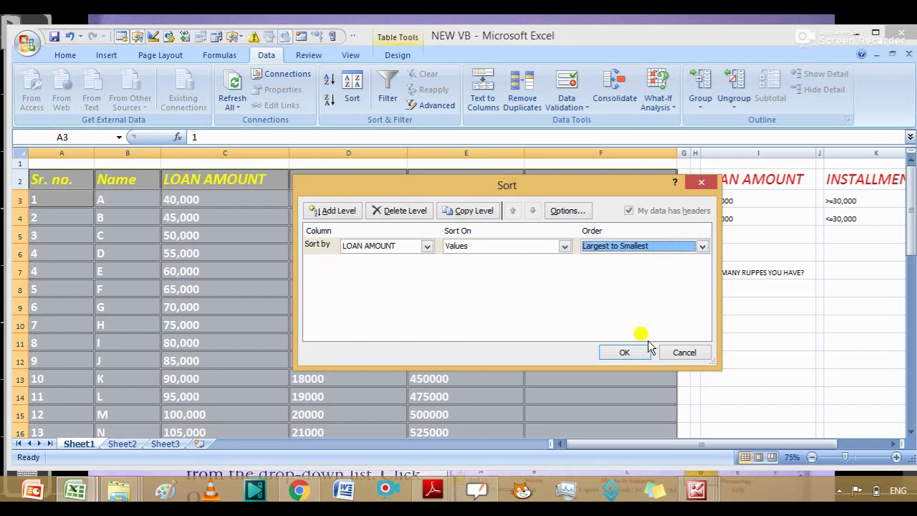
click(627, 352)
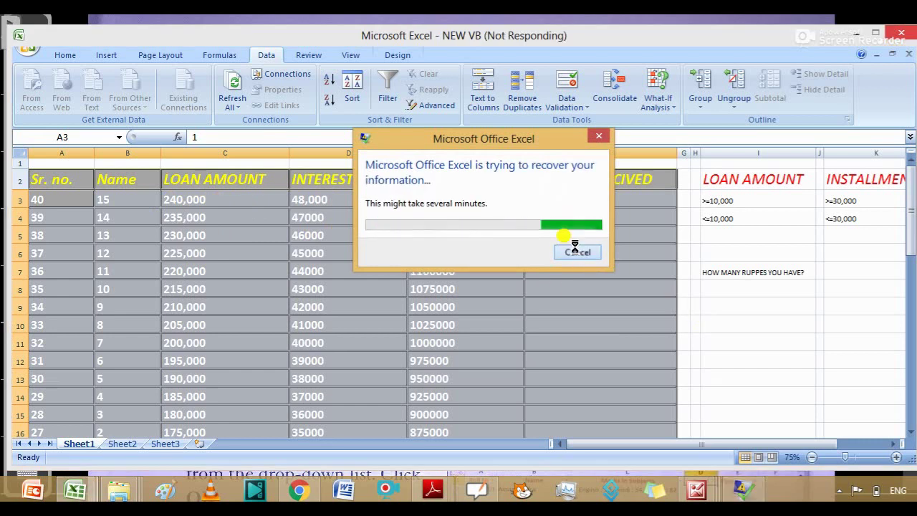
Step: Pan the OpenBoard textbook to the AutoFilter Steps 1 and 2, then return to Excel
key(alt+Tab)
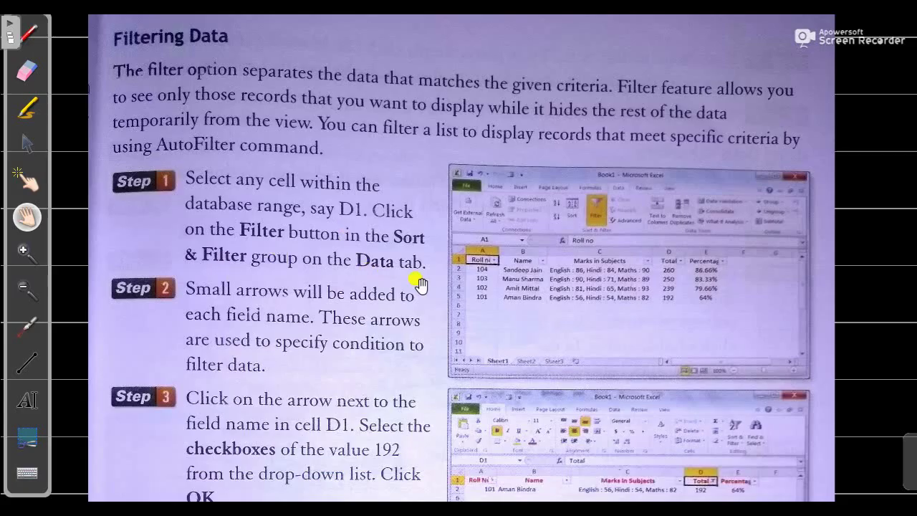
key(alt+Tab)
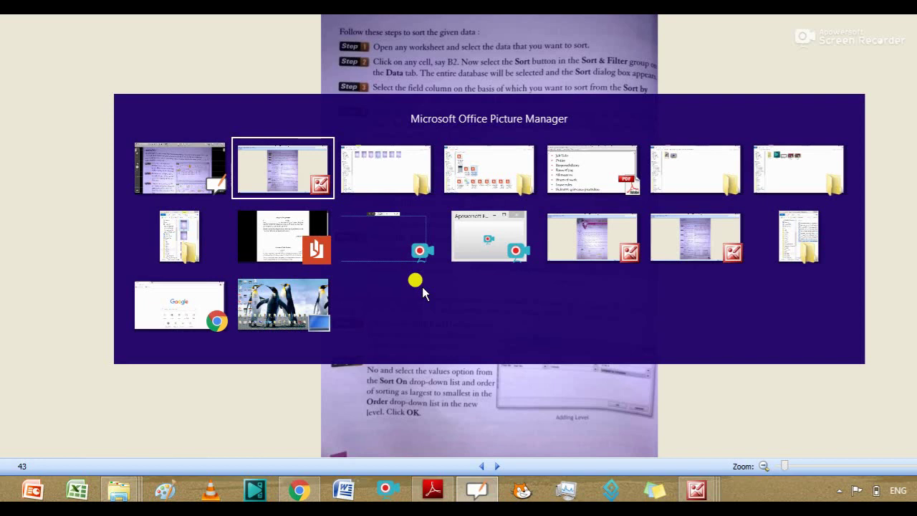
key(alt+Tab)
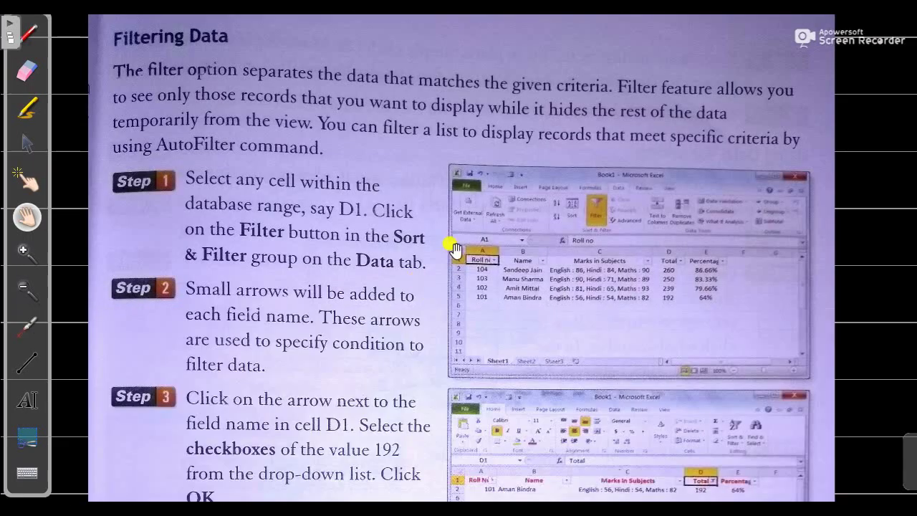
drag(511, 231, 507, 106)
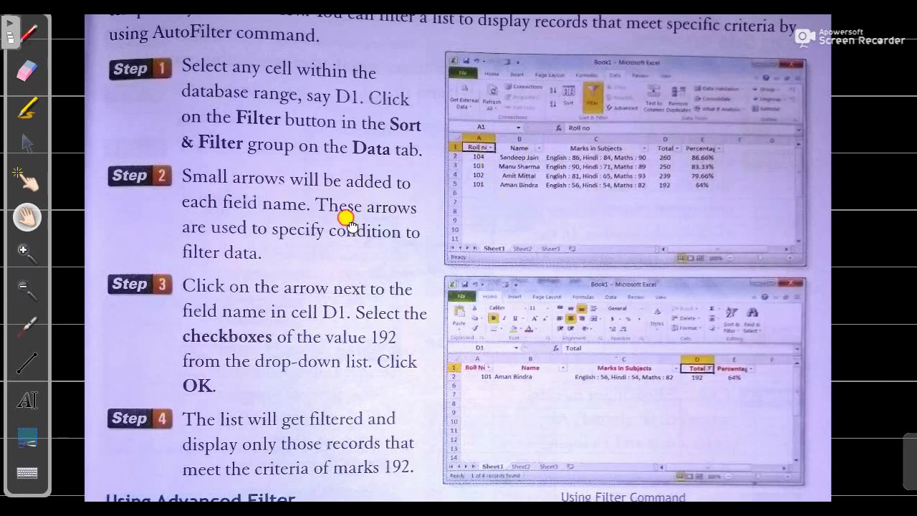
drag(346, 219, 346, 129)
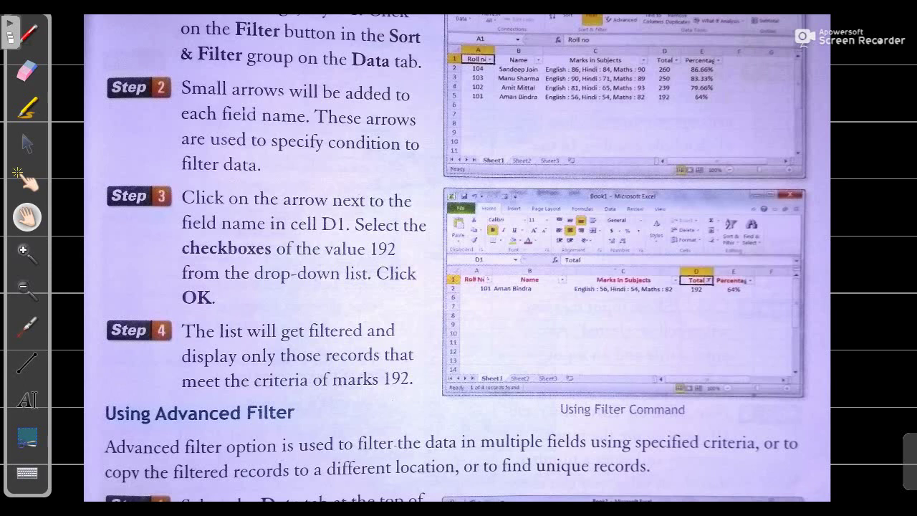
mouse_move(383, 273)
mouse_down()
mouse_move(376, 151)
mouse_move(395, 289)
mouse_up()
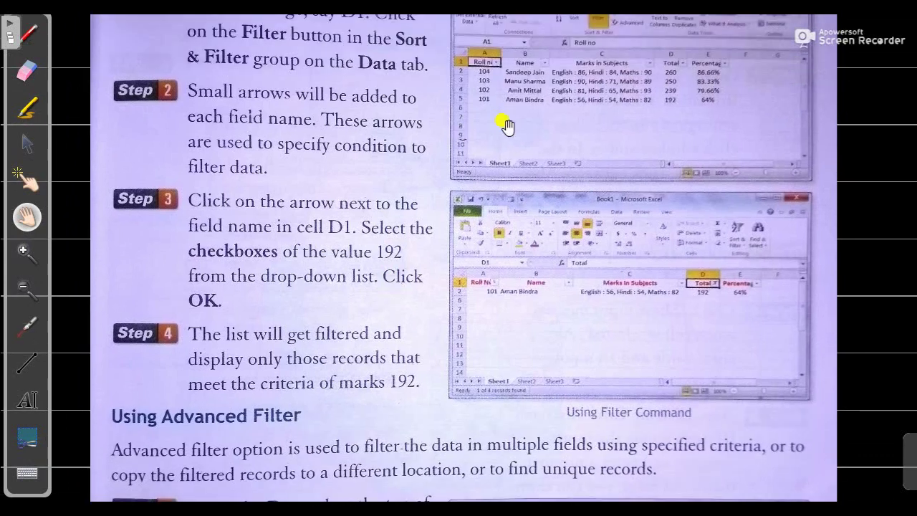
mouse_move(517, 127)
mouse_down()
mouse_move(501, 184)
mouse_move(508, 201)
mouse_up()
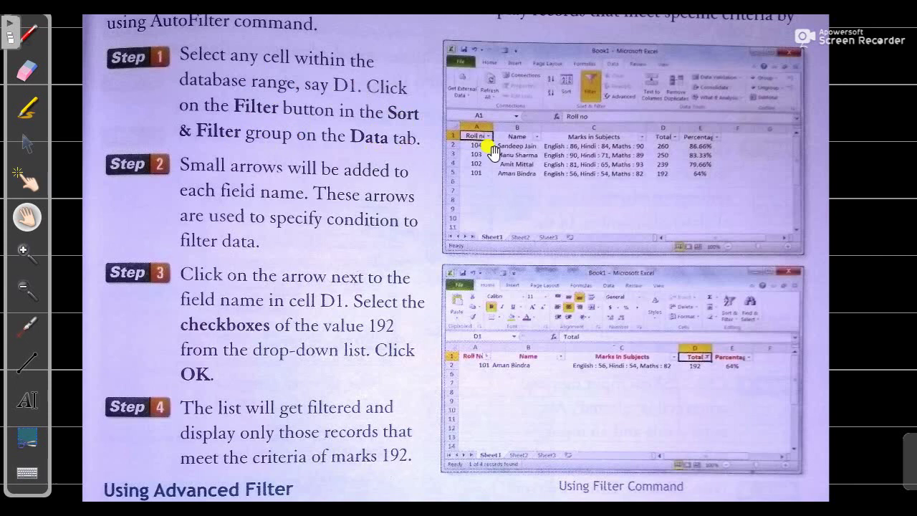
key(alt+Tab)
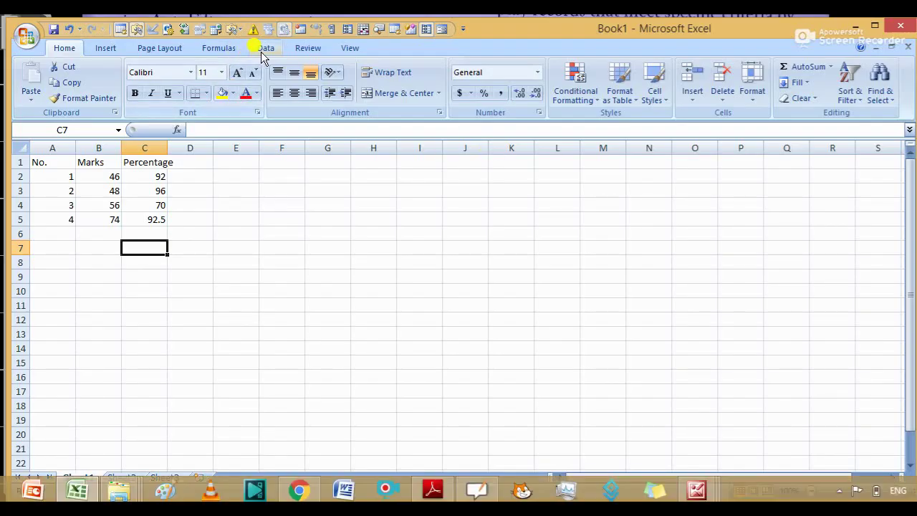
Step: Try sorting the No., Marks, Percentage table with expanded selection, then cancel the Sort dialog
click(262, 51)
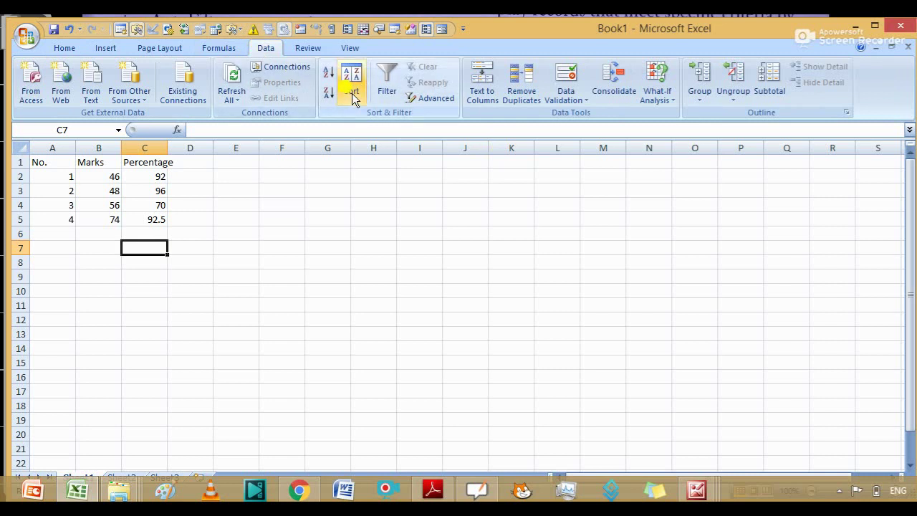
click(15, 163)
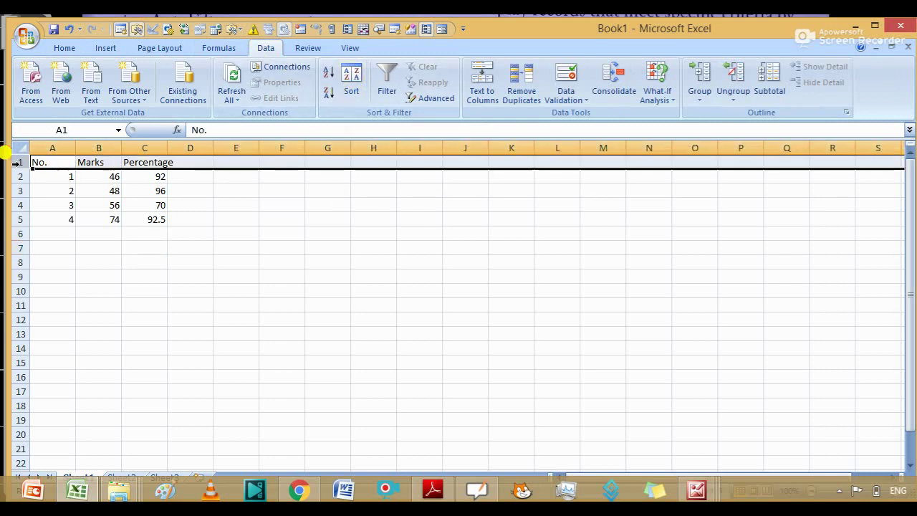
click(351, 85)
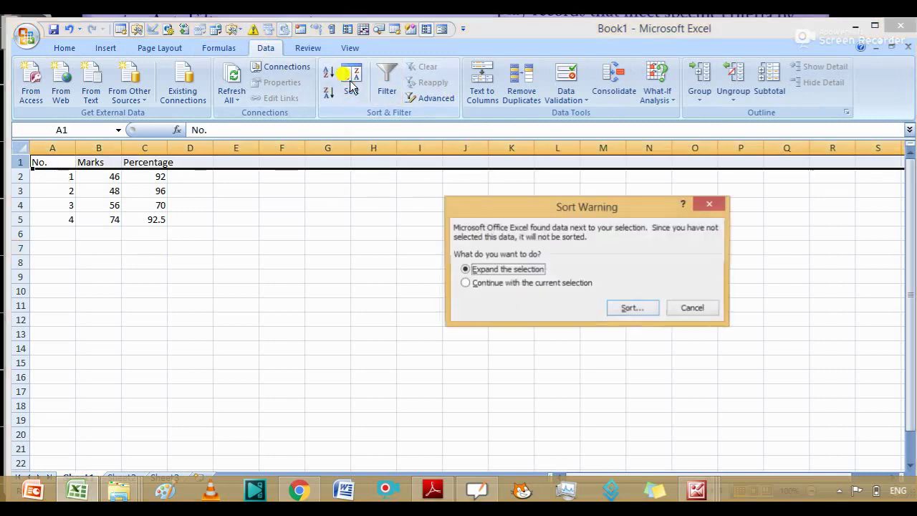
click(630, 308)
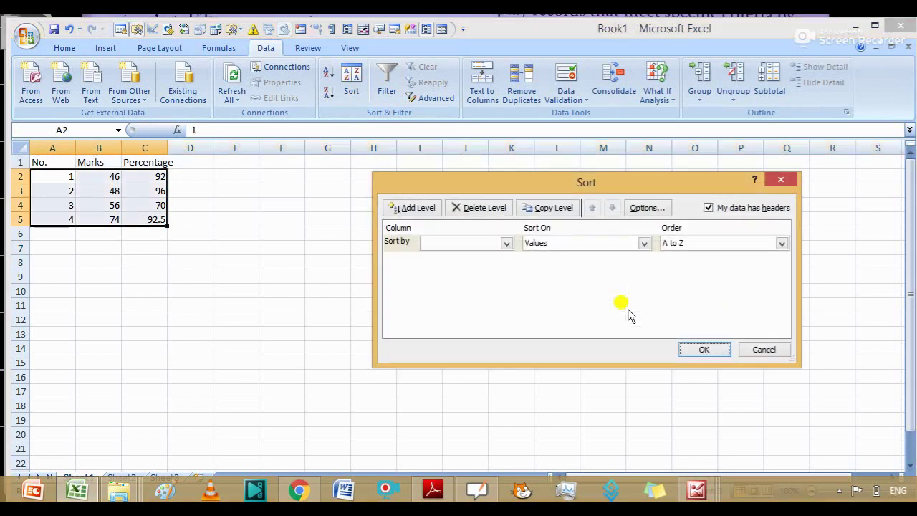
click(702, 349)
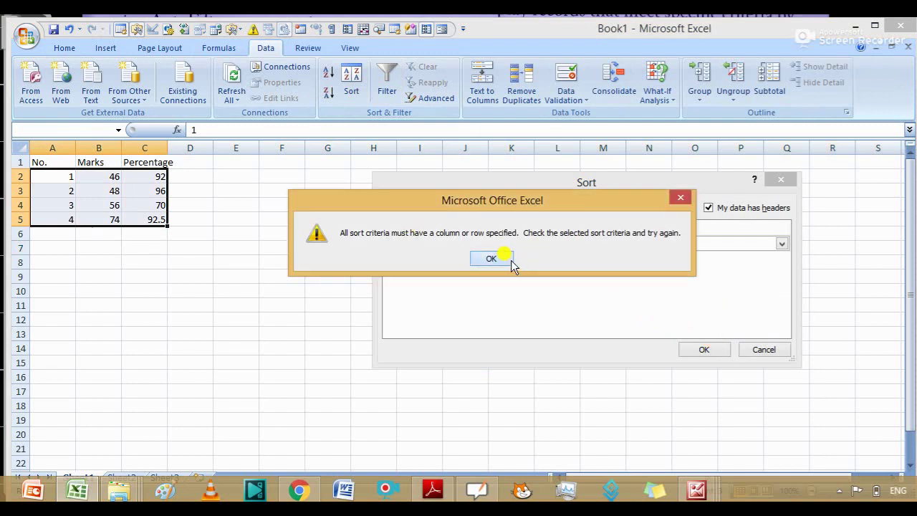
click(492, 259)
click(760, 349)
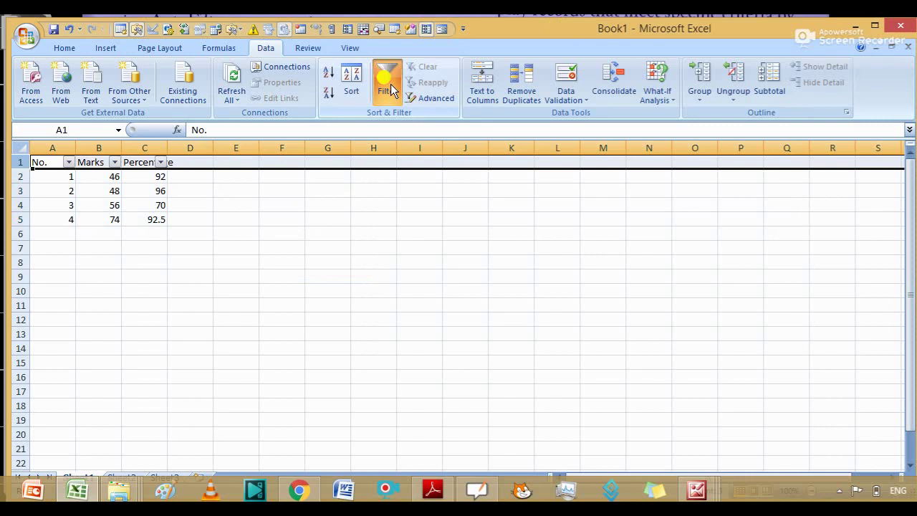
Step: Filter Marks to only 56, leaving just the No. 3 row at 70%
drag(227, 208, 158, 192)
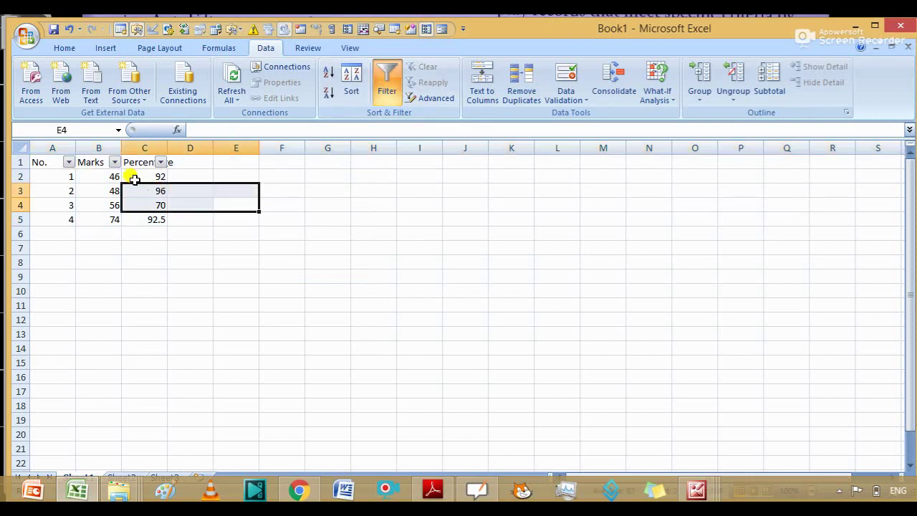
drag(179, 260, 117, 174)
click(146, 259)
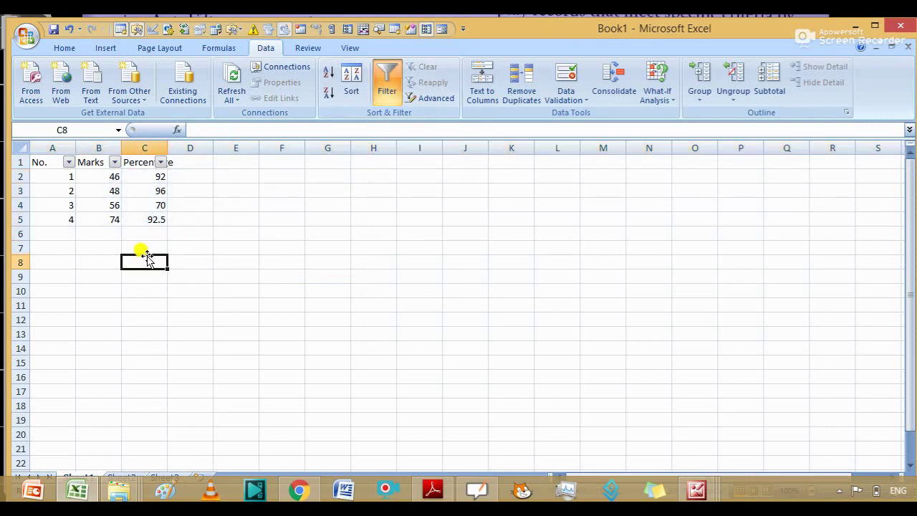
click(115, 163)
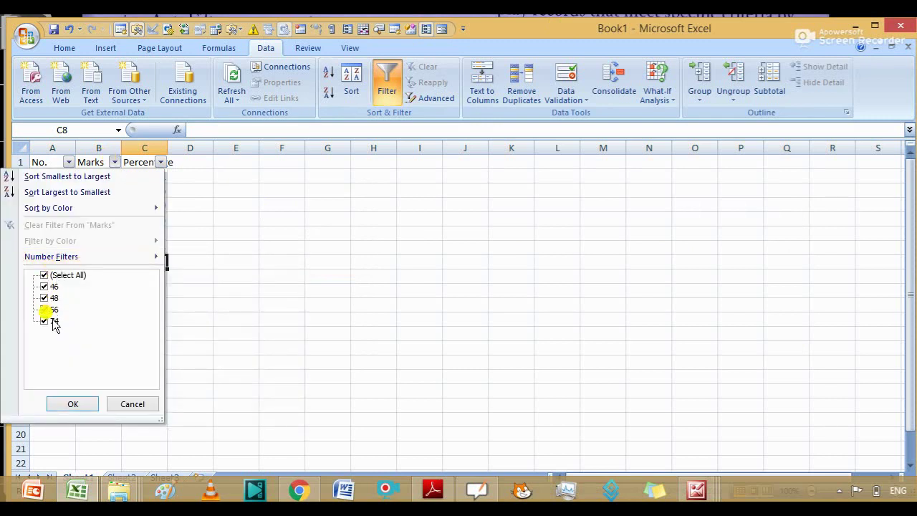
click(44, 276)
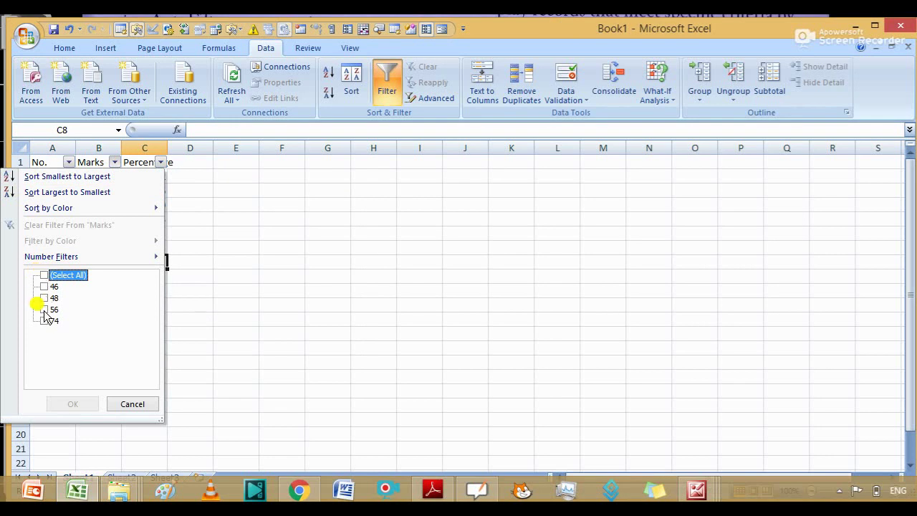
click(44, 310)
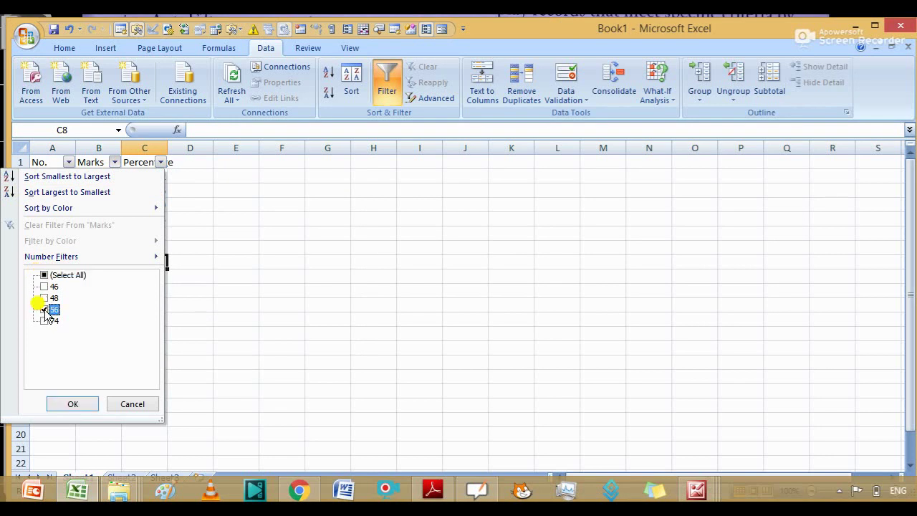
click(74, 403)
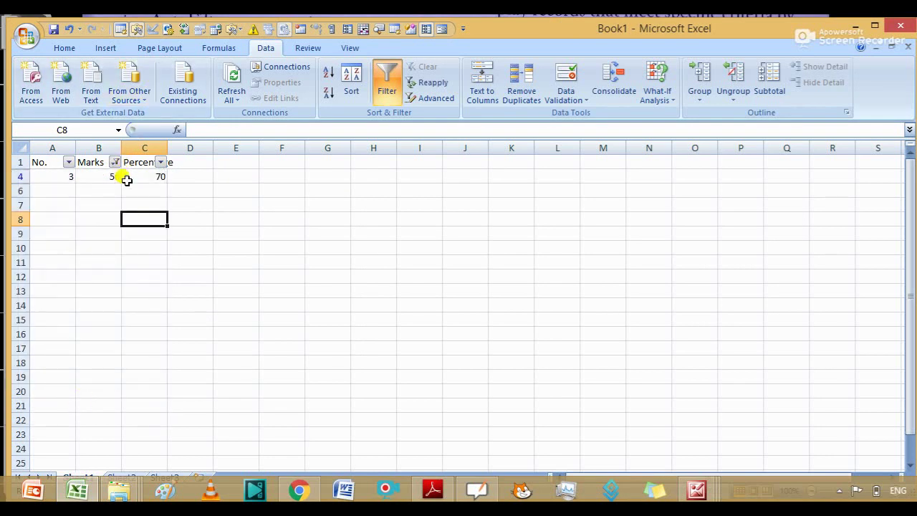
Step: Pan the OpenBoard textbook to the Using Advanced Filter steps and return to Excel
key(alt+Tab)
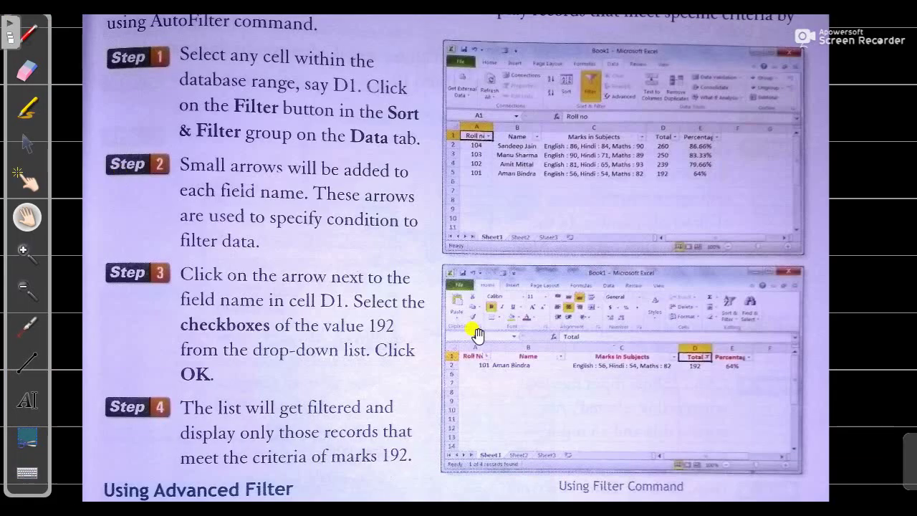
drag(477, 334, 462, 7)
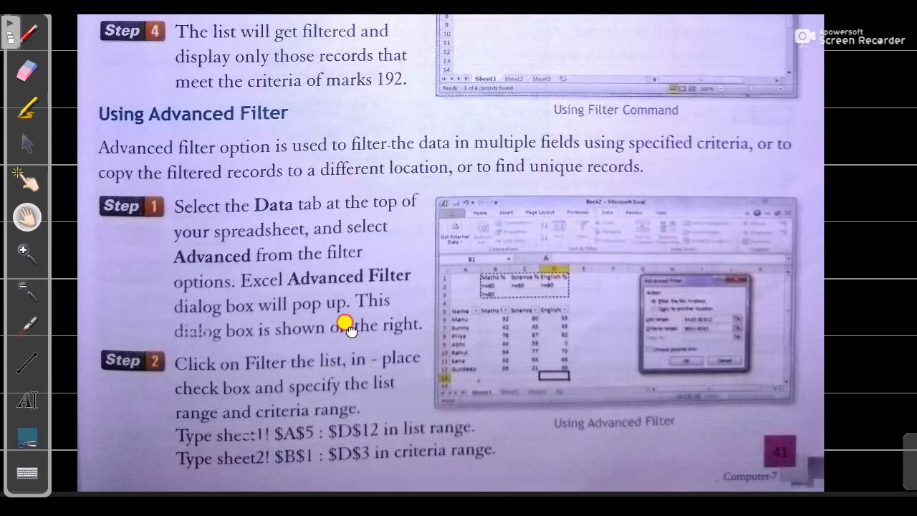
drag(346, 326, 338, 282)
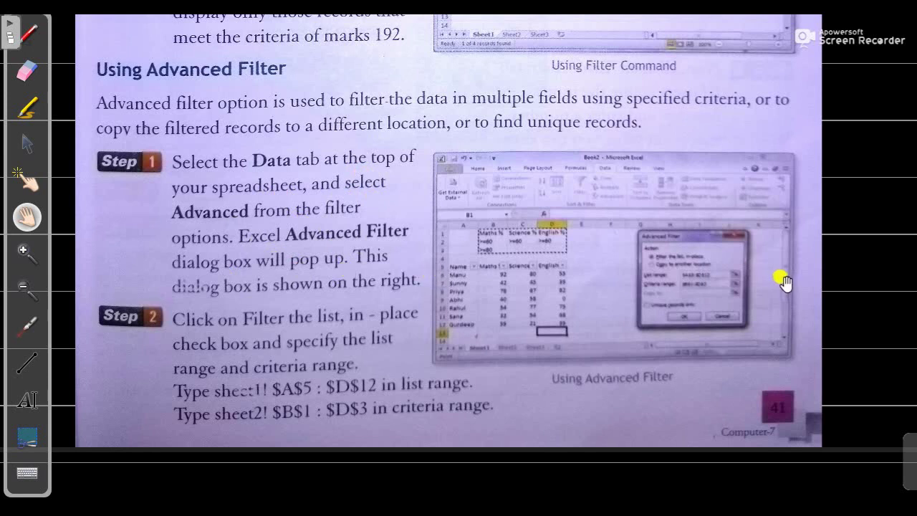
key(alt+Tab)
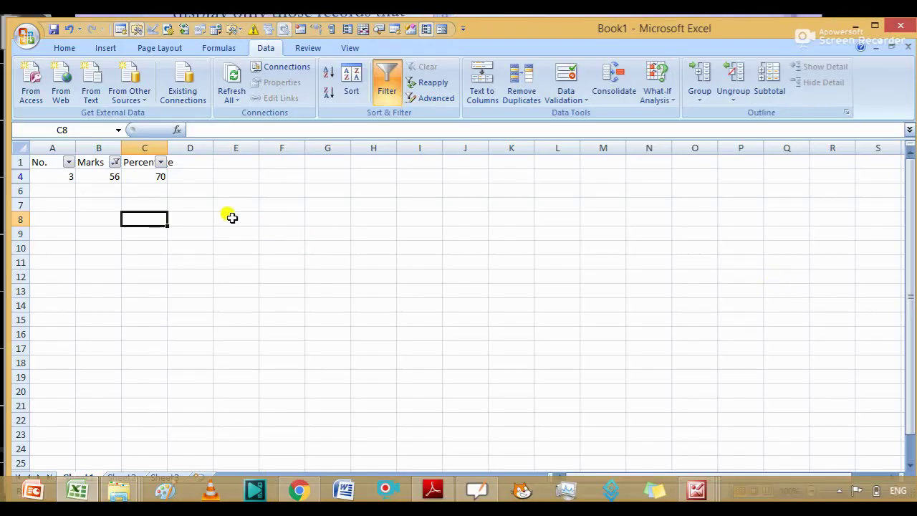
Step: Clear the Marks filter and set the Advanced Filter list range to A1:C5
click(115, 162)
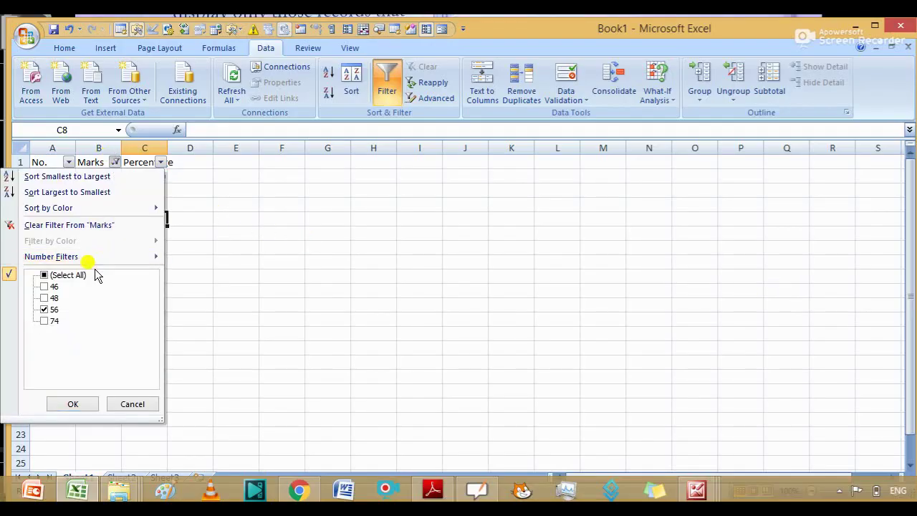
click(73, 403)
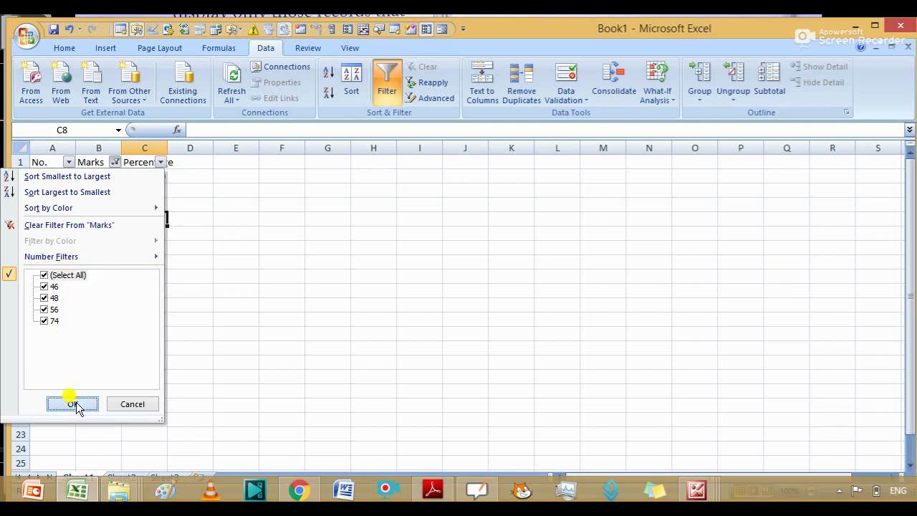
click(220, 172)
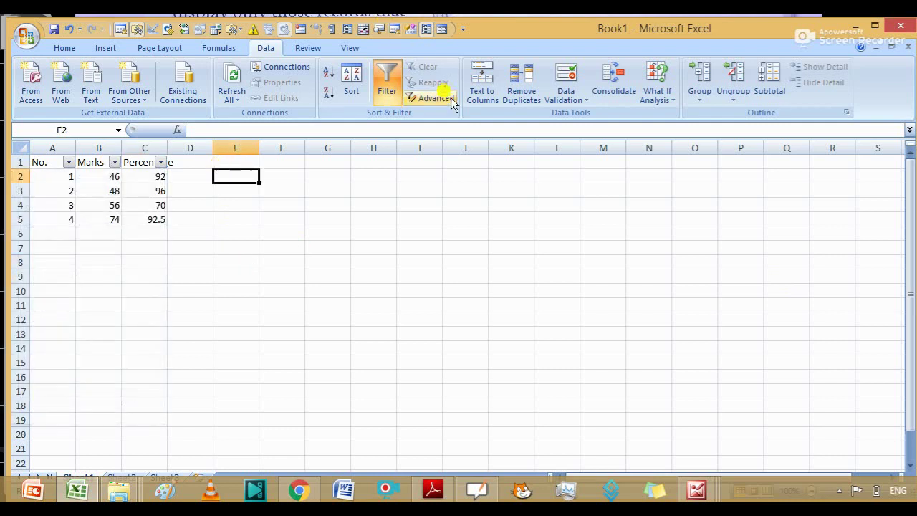
click(429, 99)
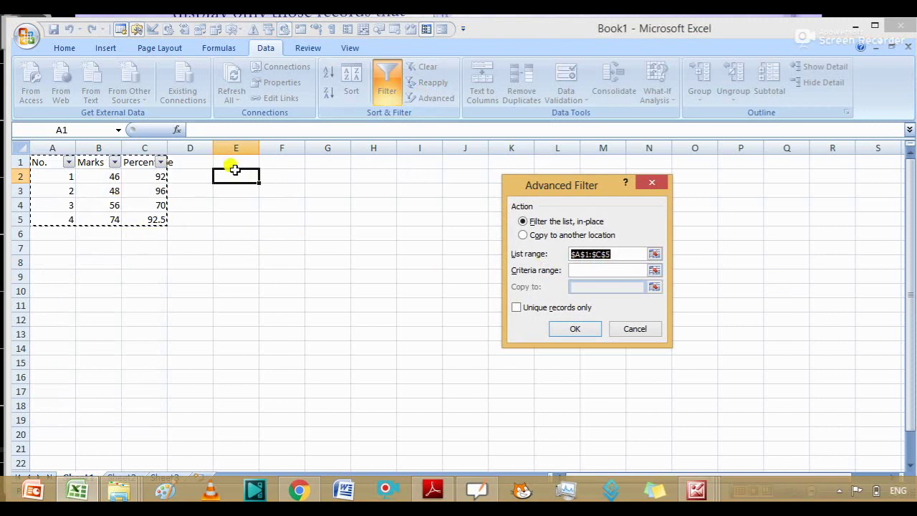
drag(239, 173, 352, 229)
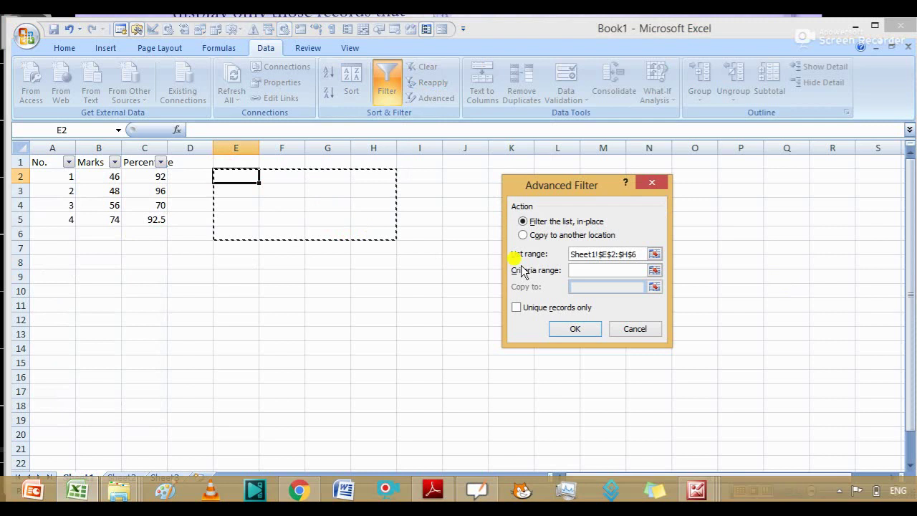
click(618, 269)
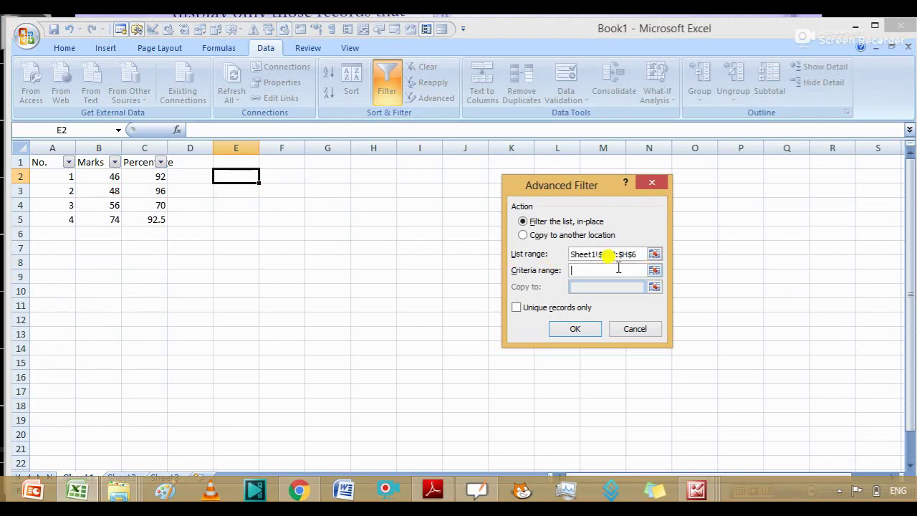
click(654, 255)
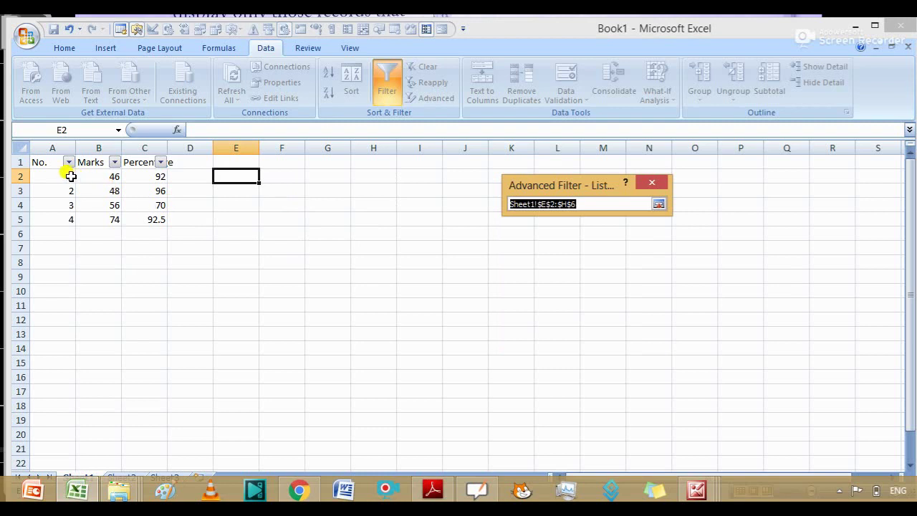
drag(46, 159, 154, 219)
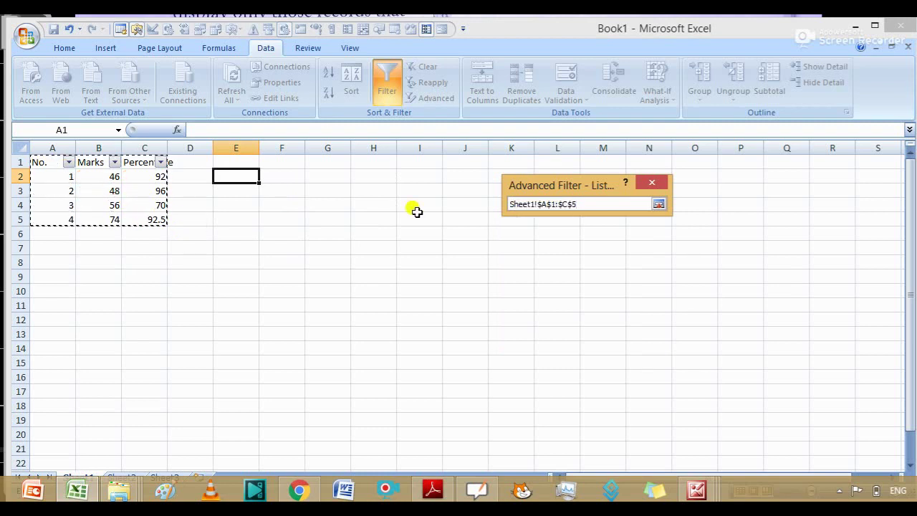
click(658, 204)
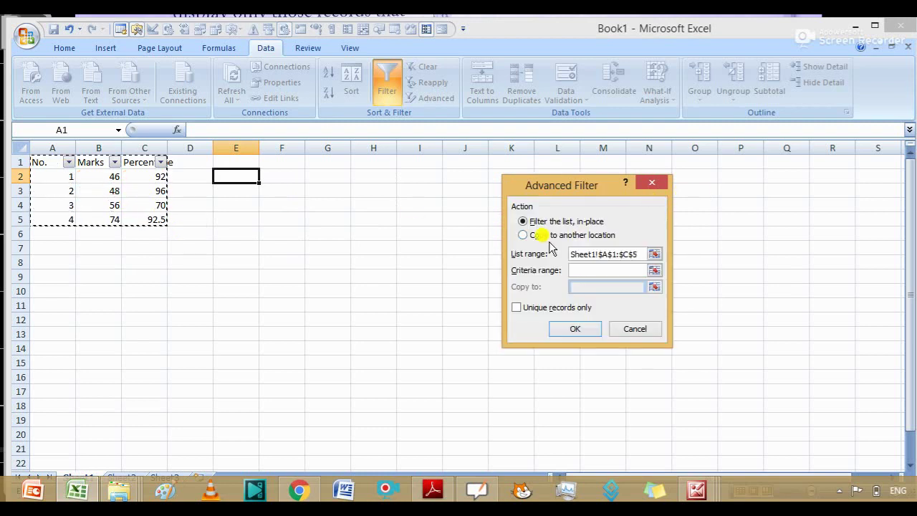
Step: Set criteria range F3:G6, Unique records only, Copy to another location; run and dismiss the error
click(585, 271)
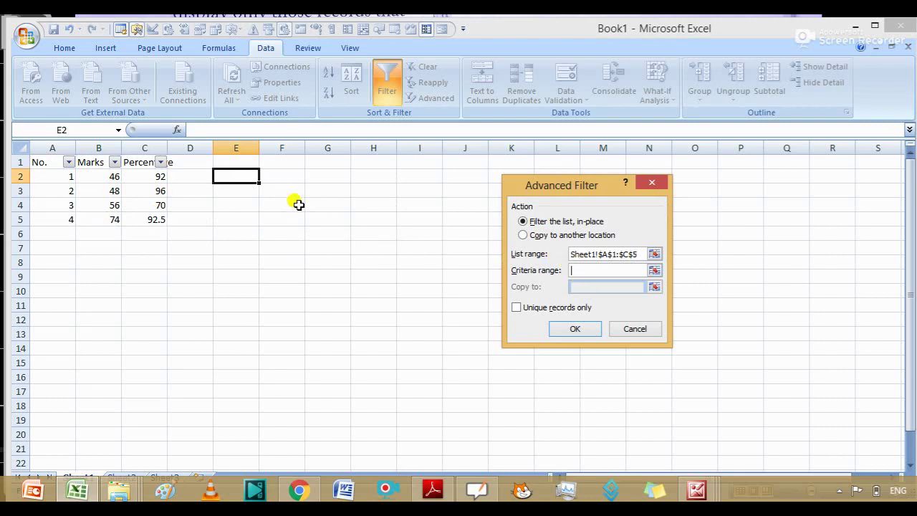
drag(274, 185, 319, 231)
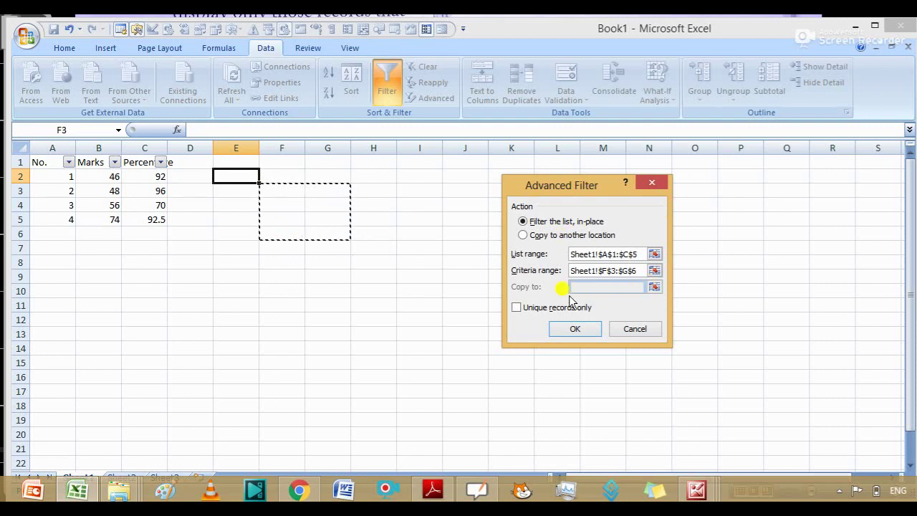
click(516, 308)
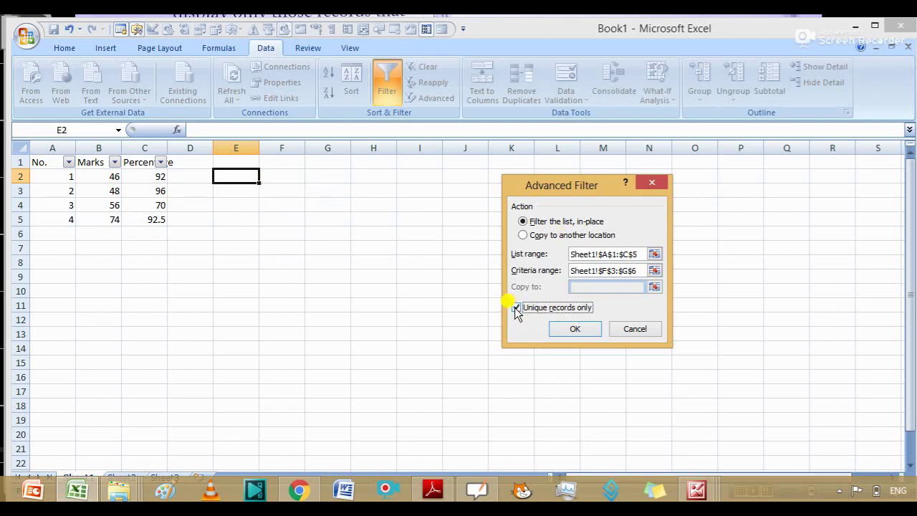
click(523, 235)
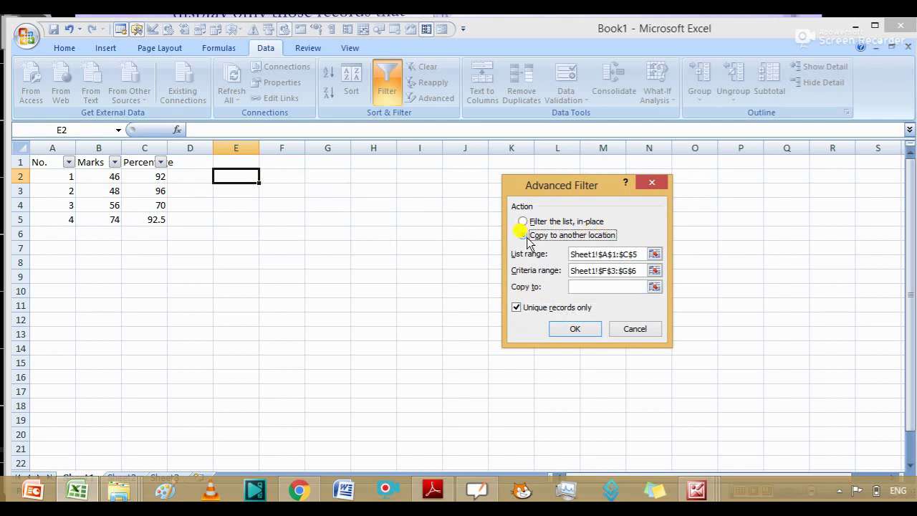
click(582, 329)
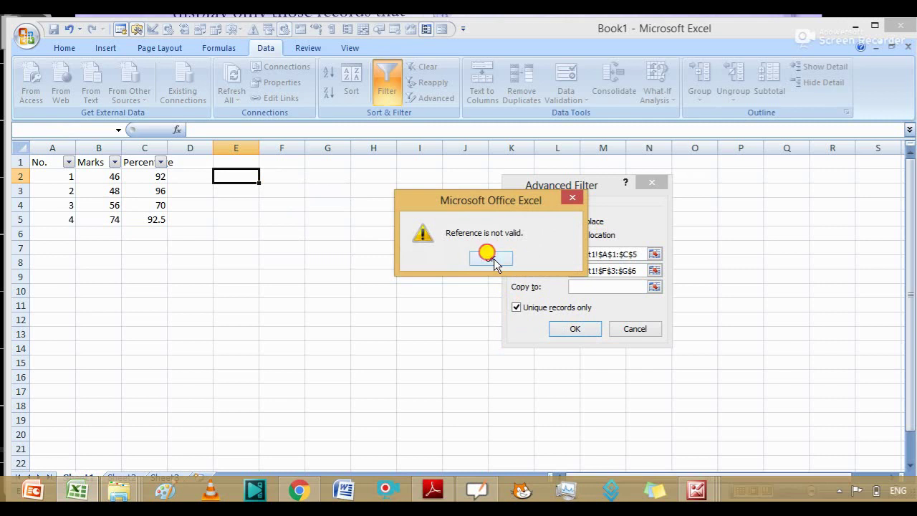
click(491, 258)
double_click(614, 273)
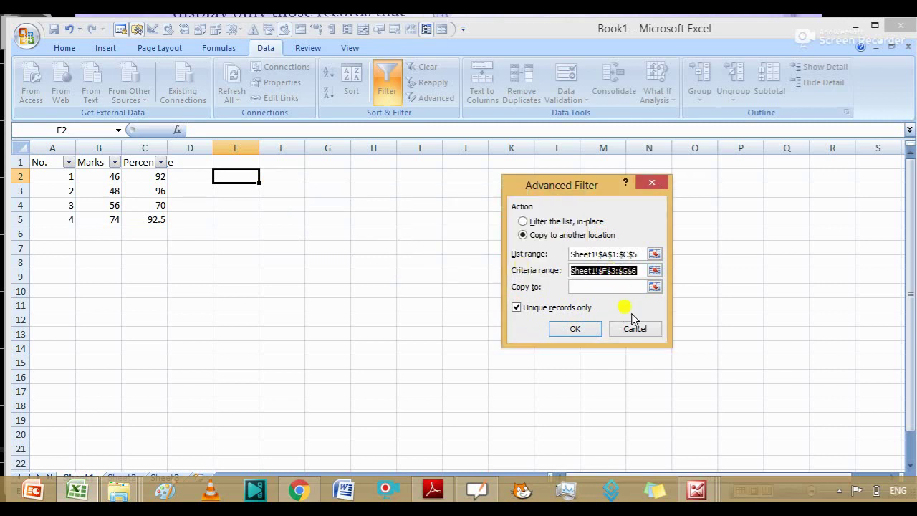
Step: Move the OpenBoard textbook to the Using Data Validation section and return to Excel
key(alt+Tab)
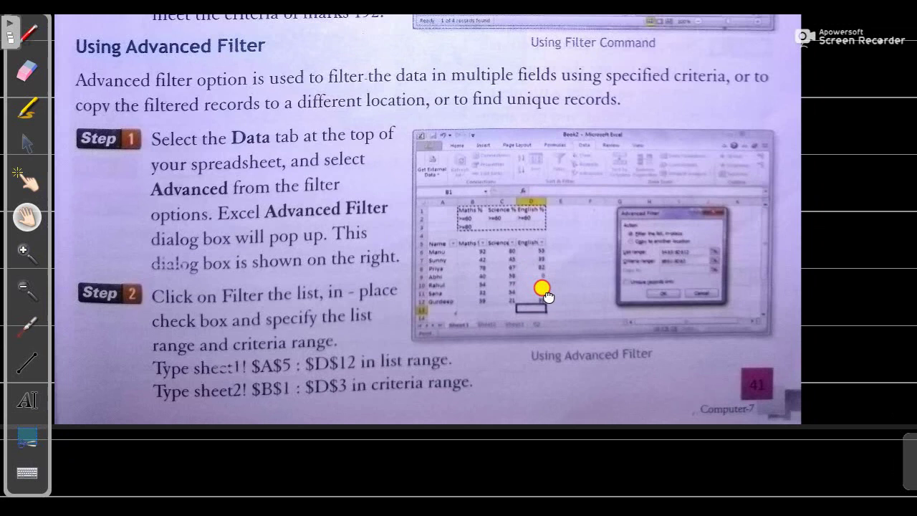
drag(529, 301, 557, 323)
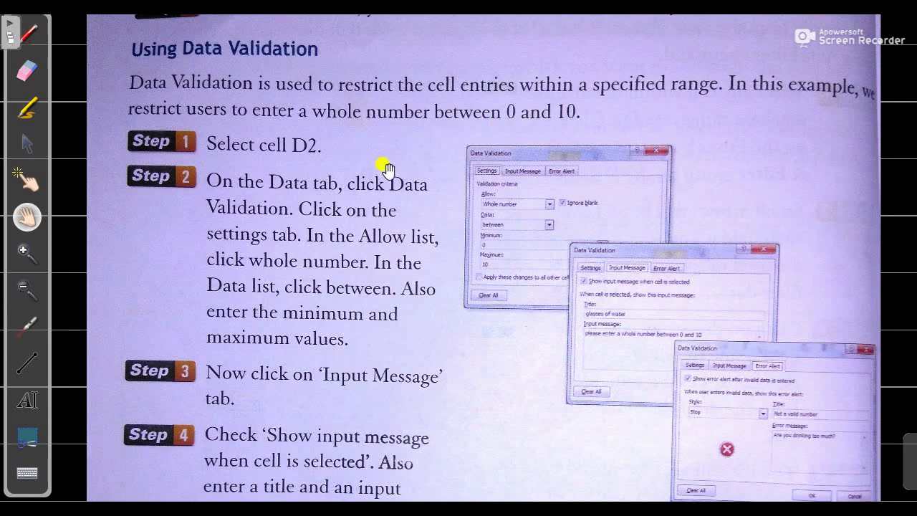
key(alt+Tab)
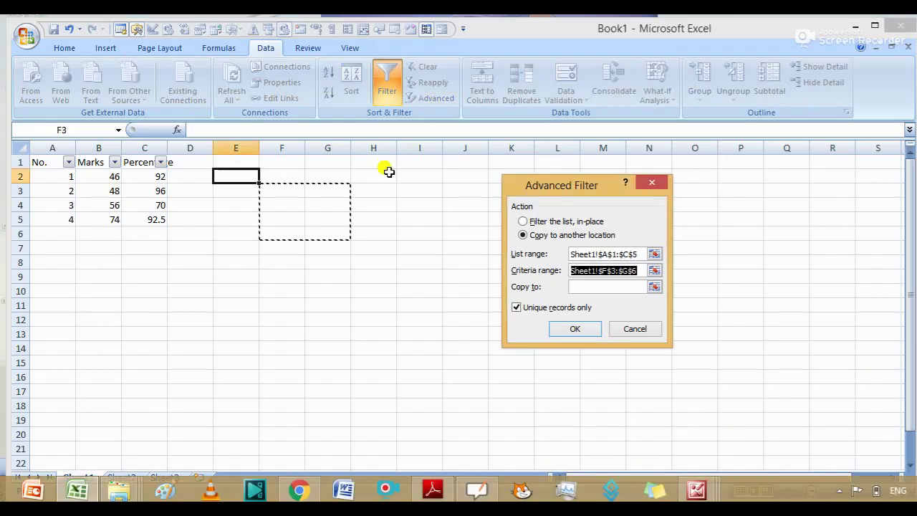
Step: Close the Advanced Filter without running it and raise E2's font size to 26
click(325, 305)
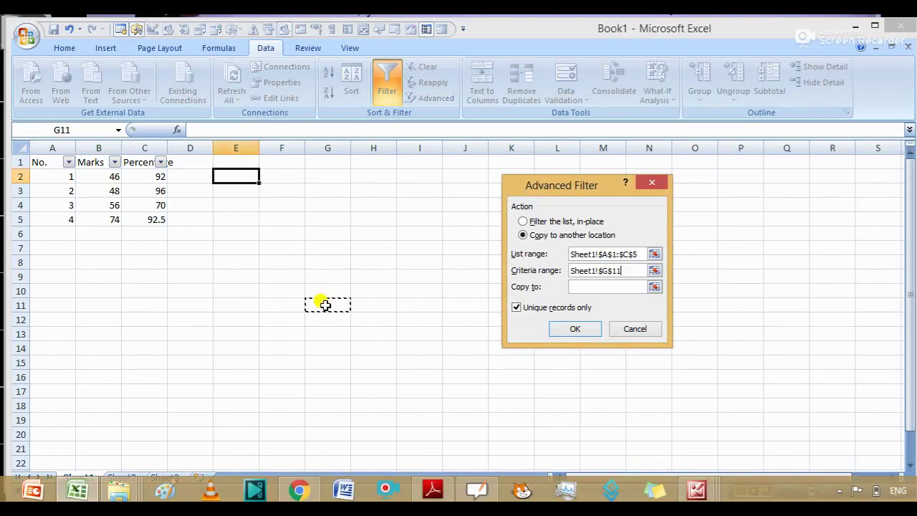
click(648, 183)
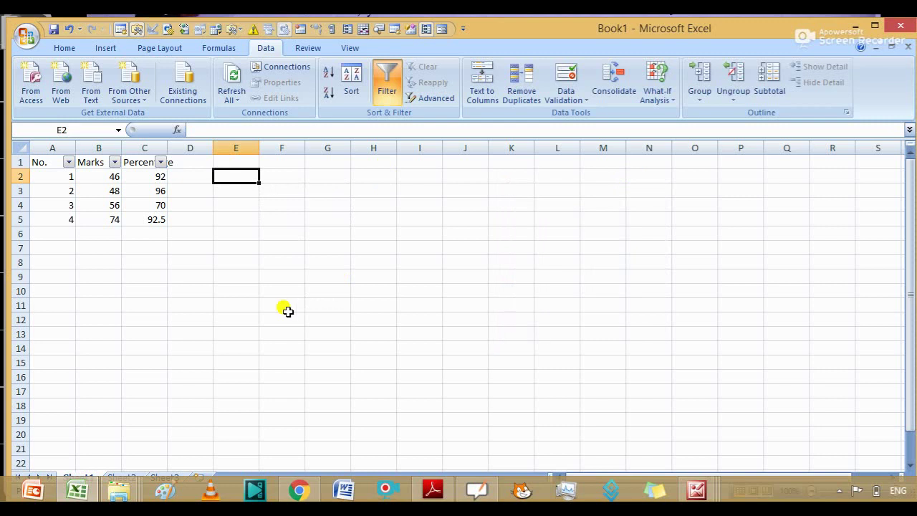
click(65, 48)
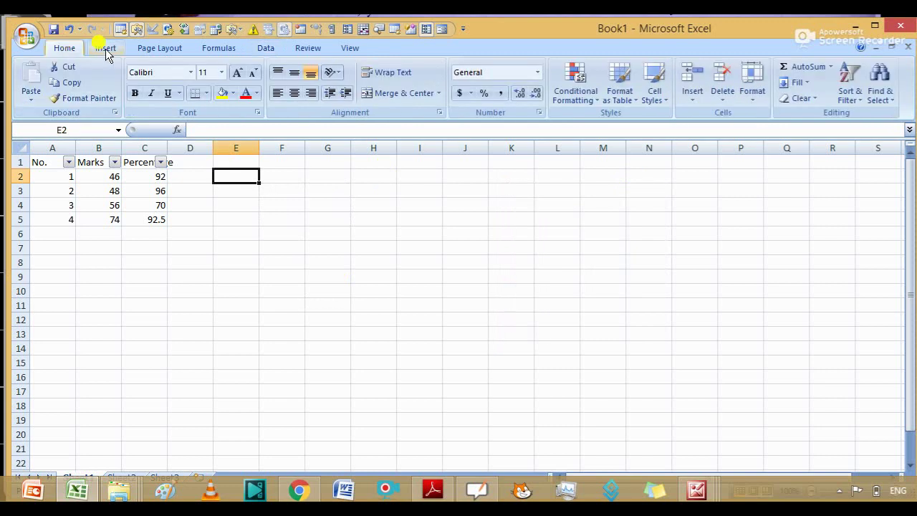
click(237, 73)
click(237, 72)
click(237, 72)
click(237, 73)
click(237, 72)
click(237, 73)
click(237, 72)
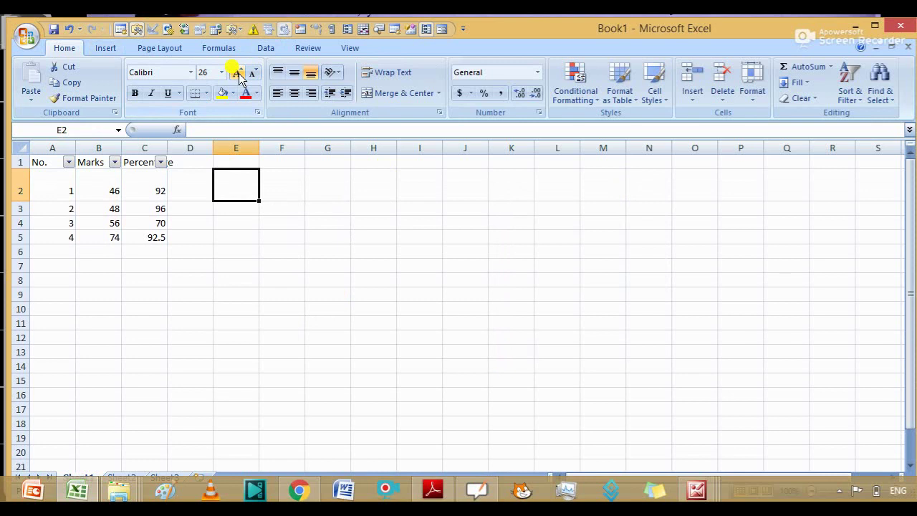
Step: Enter 'Are you hungry?' in E2 and widen columns E and F to fit
text(Are)
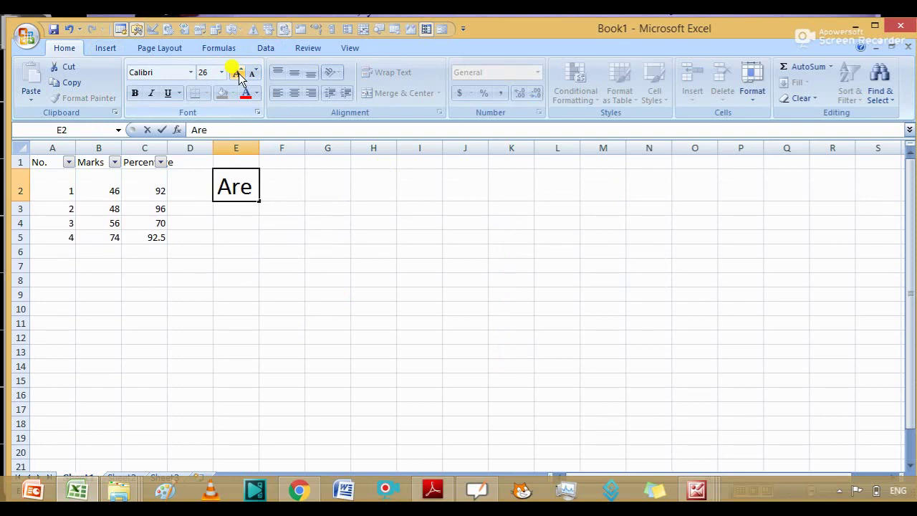
text( you hu)
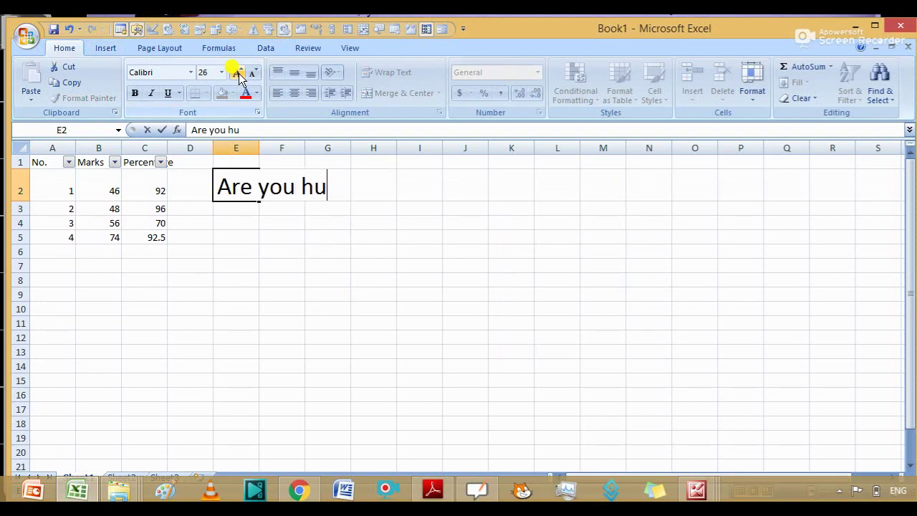
text(ngery)
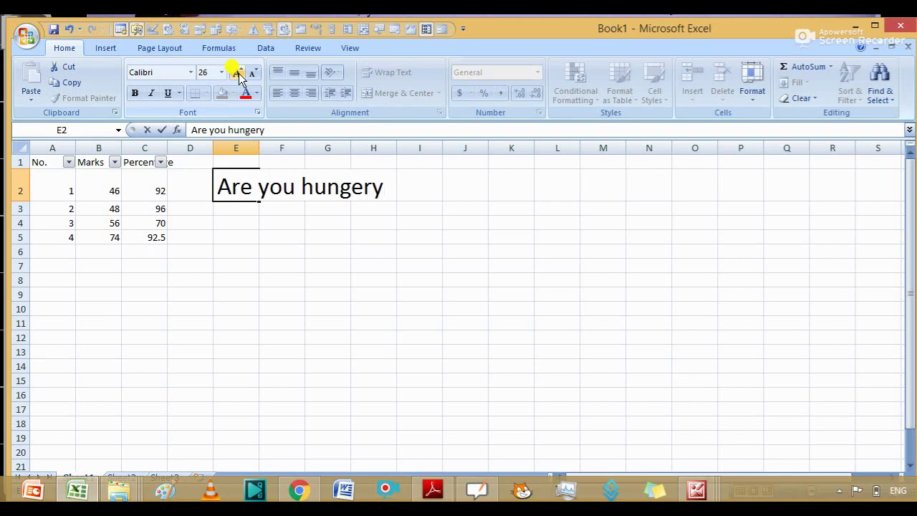
key(BackSpace)
key(BackSpace)
key(BackSpace)
text(ry)
text(?)
key(Tab)
key(Tab)
key(Tab)
key(Tab)
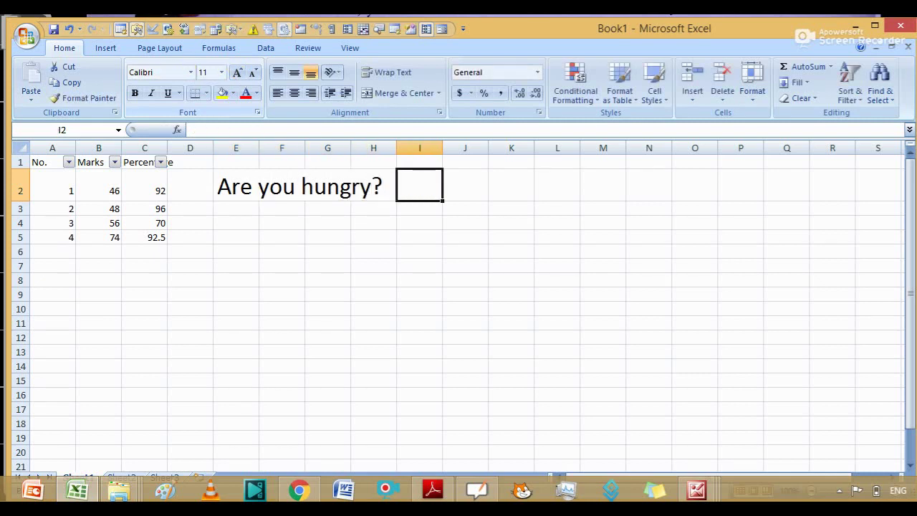
mouse_move(259, 147)
mouse_down()
mouse_move(392, 148)
mouse_move(493, 165)
mouse_up()
click(260, 145)
click(422, 197)
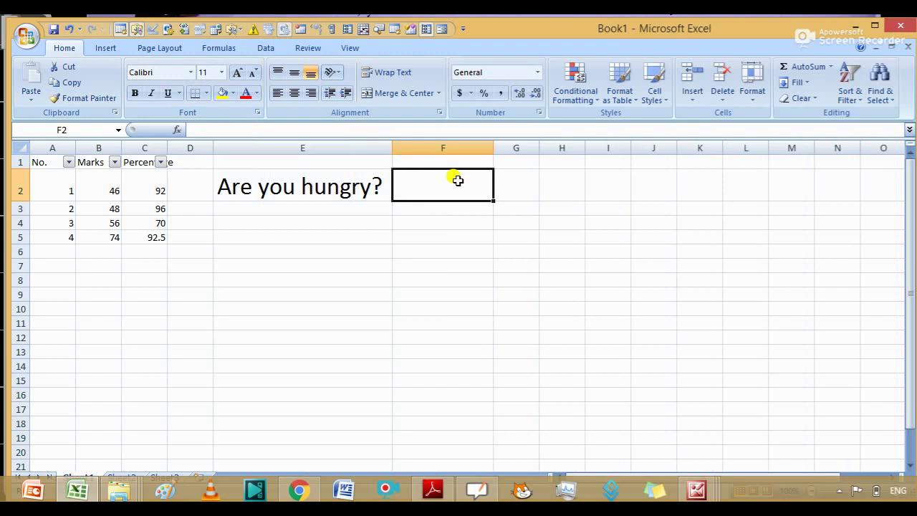
Step: Show the Data tab, glance at the OpenBoard textbook, and return to Excel
click(264, 50)
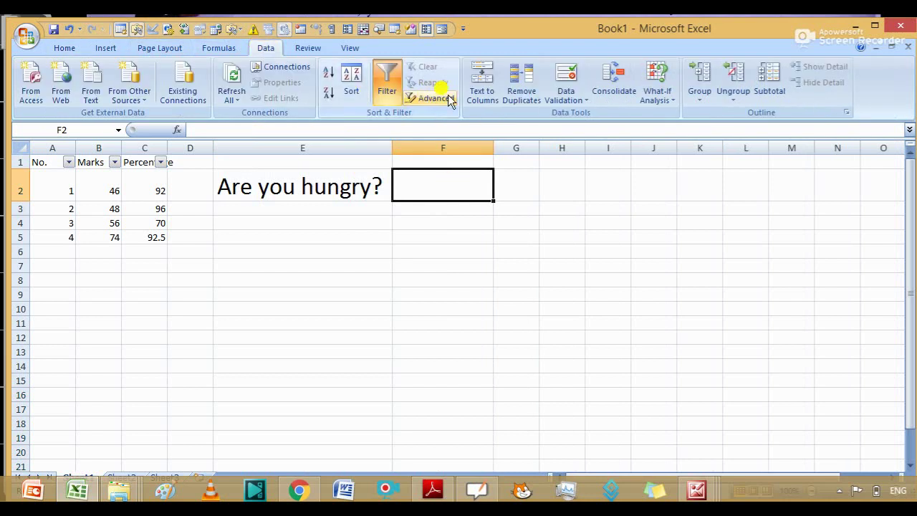
key(alt+Tab)
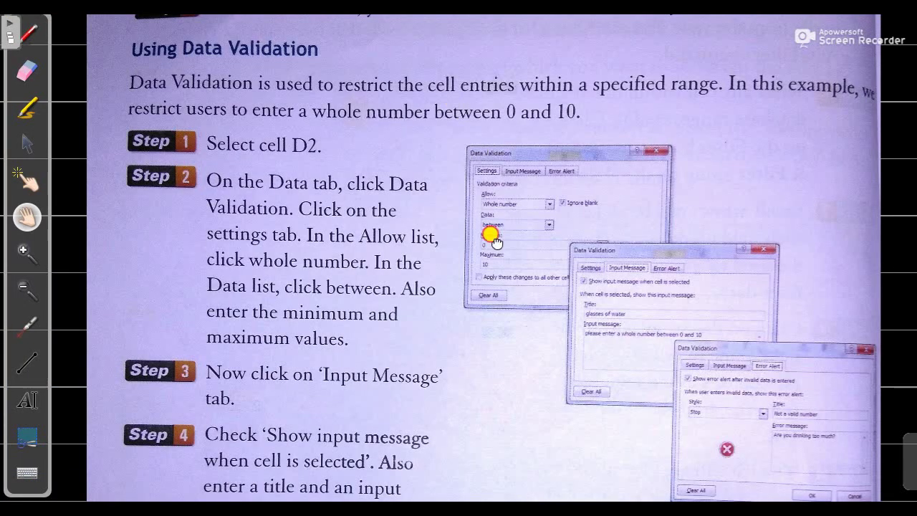
drag(496, 239, 494, 254)
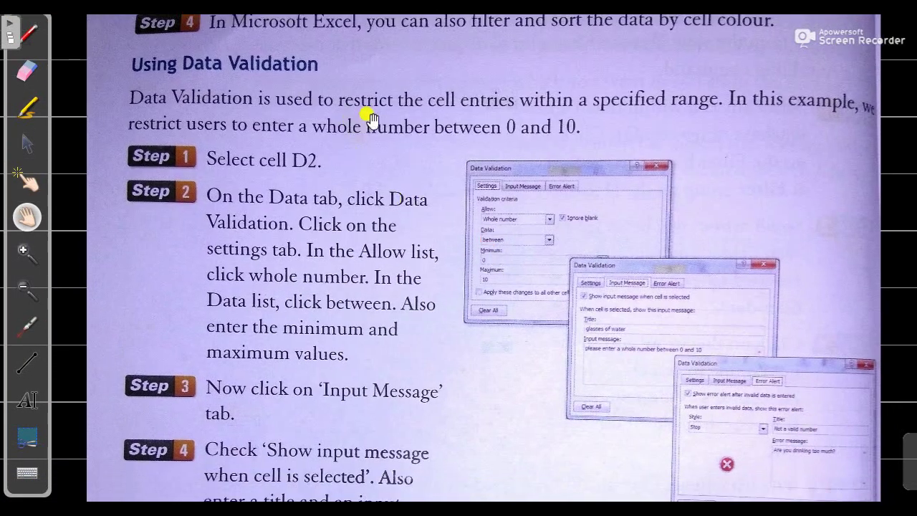
key(alt+Tab)
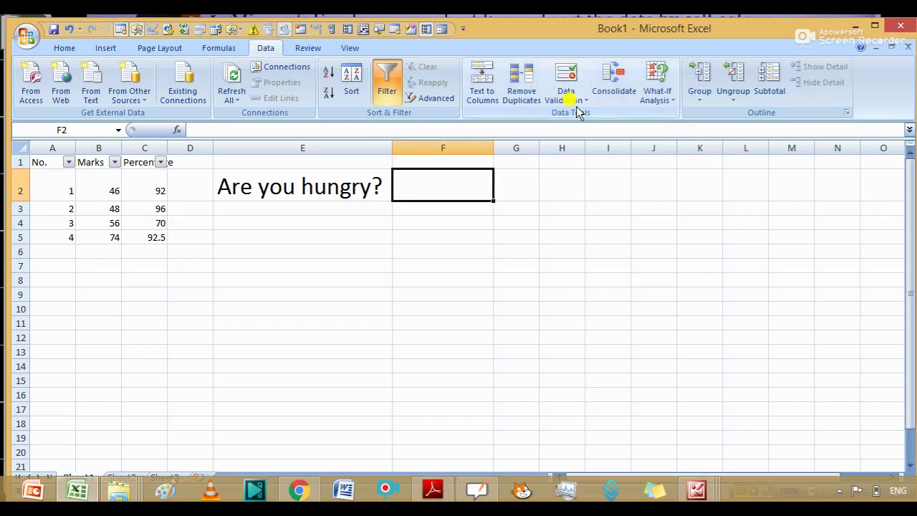
Step: Add a Data Validation rule to F2 allowing only text length between 2 and 3
click(573, 97)
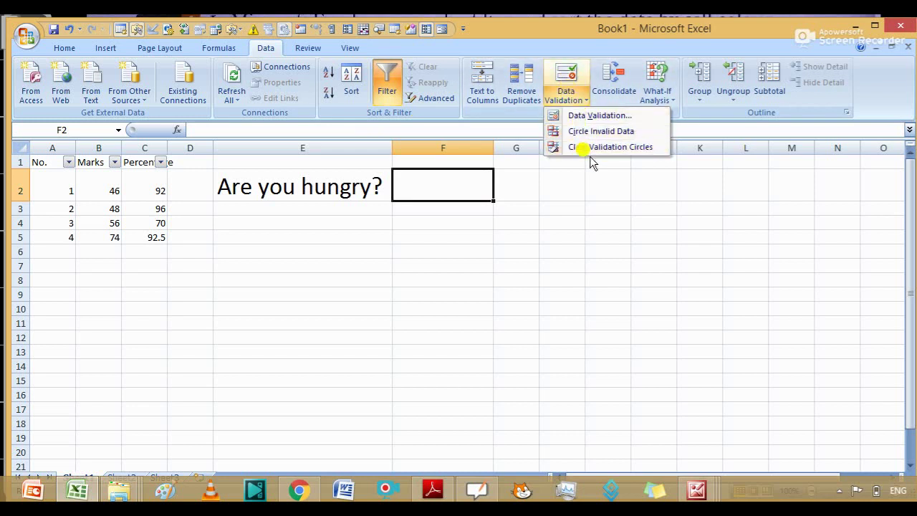
click(617, 116)
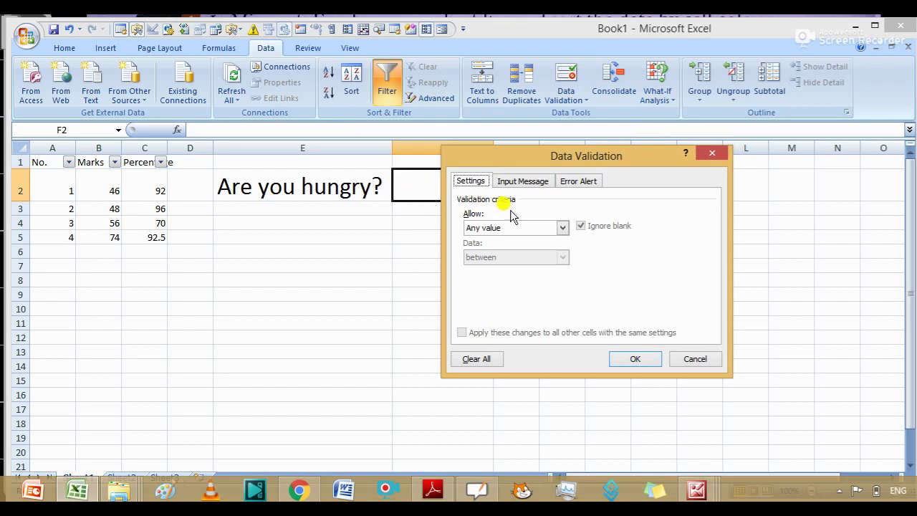
click(562, 228)
click(562, 227)
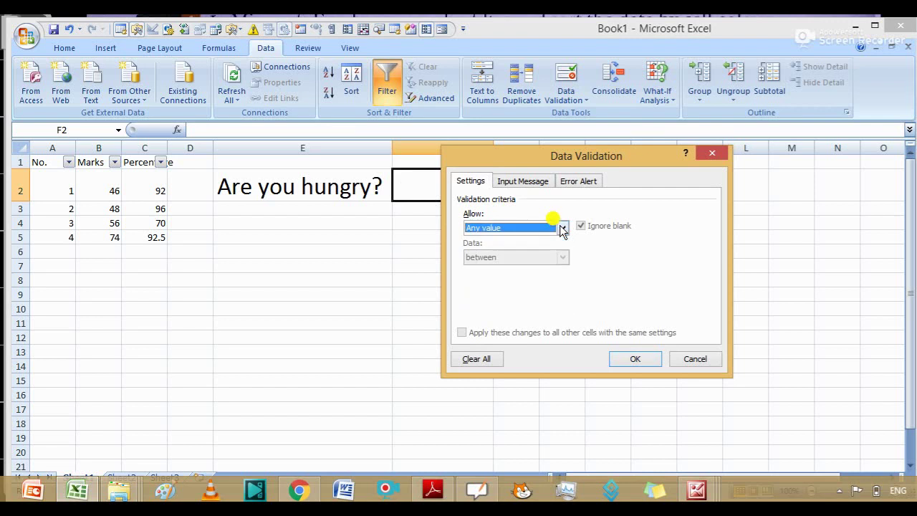
click(561, 227)
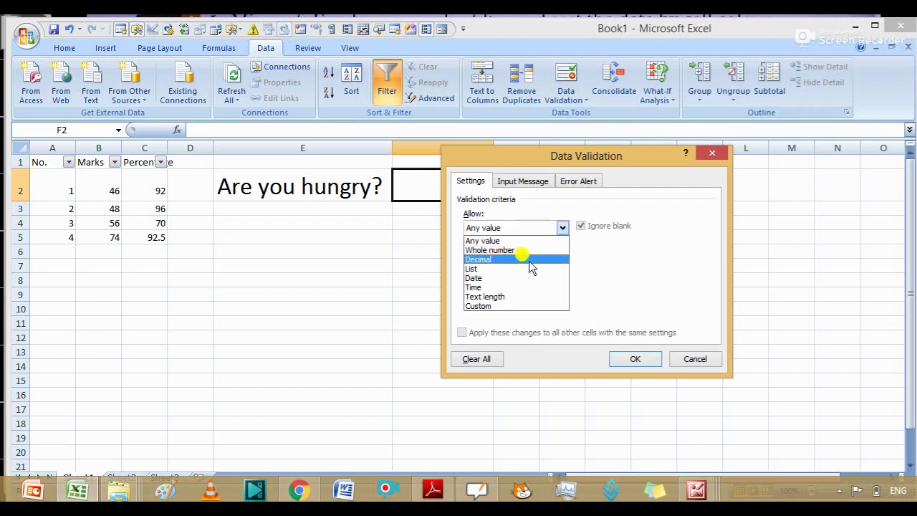
click(509, 302)
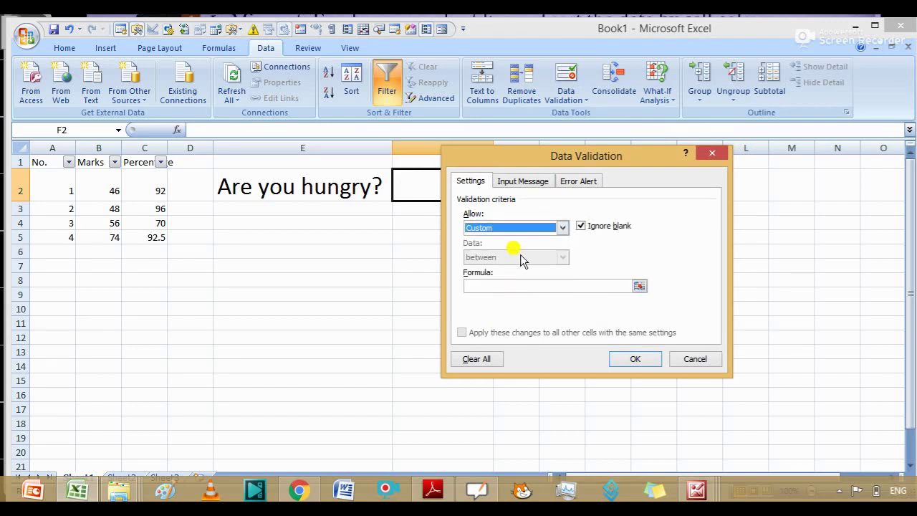
click(517, 285)
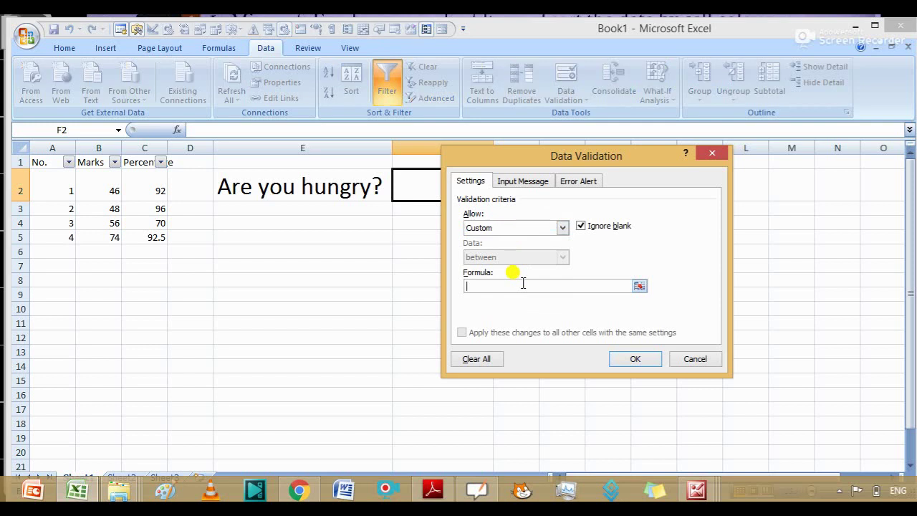
click(561, 227)
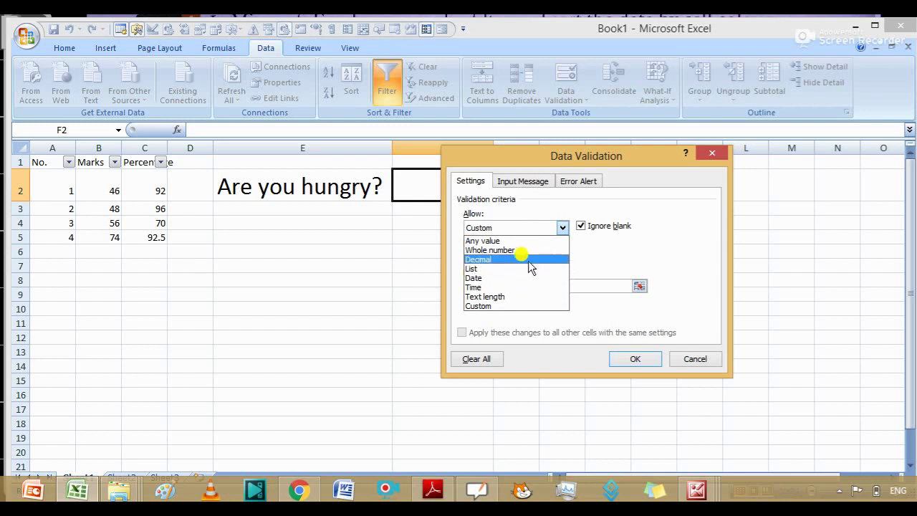
click(523, 296)
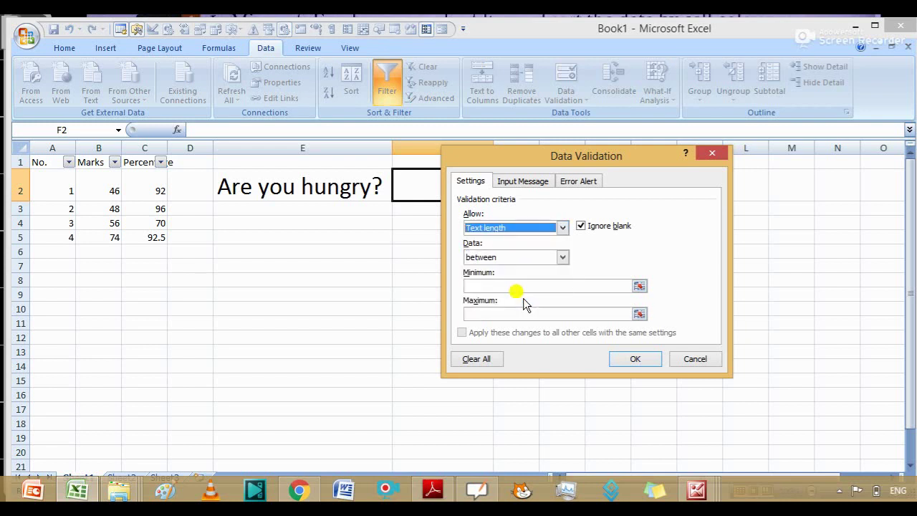
click(524, 287)
text(2)
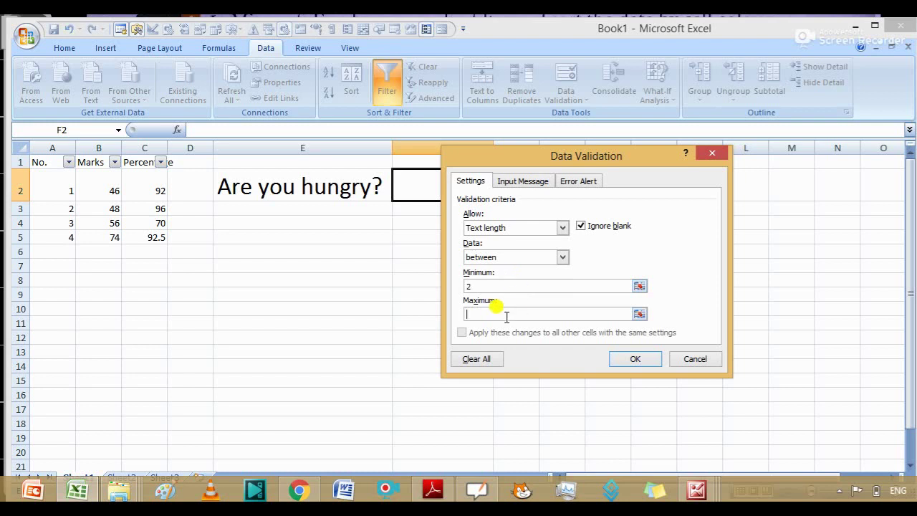
text(3)
click(633, 359)
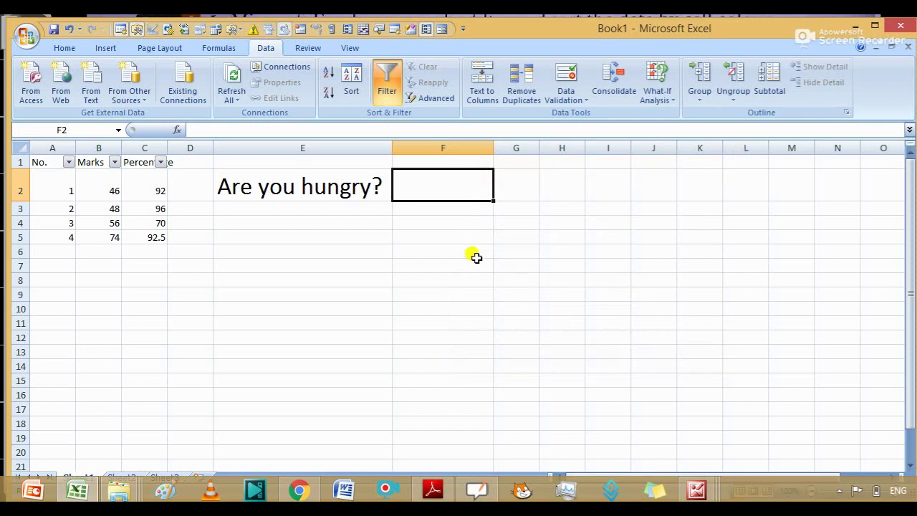
Step: Test F2 with 'happy', which is rejected and cancelled, then 'no', which is accepted
text(hap)
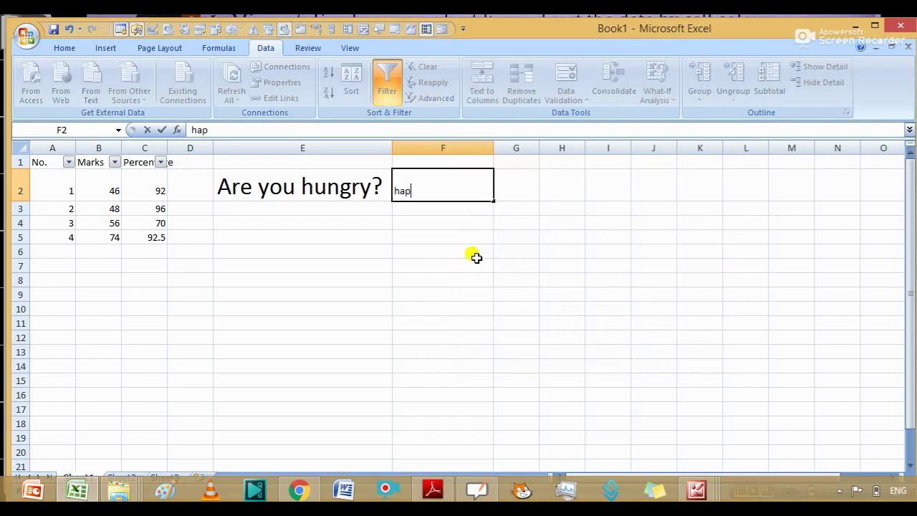
text(py)
key(Return)
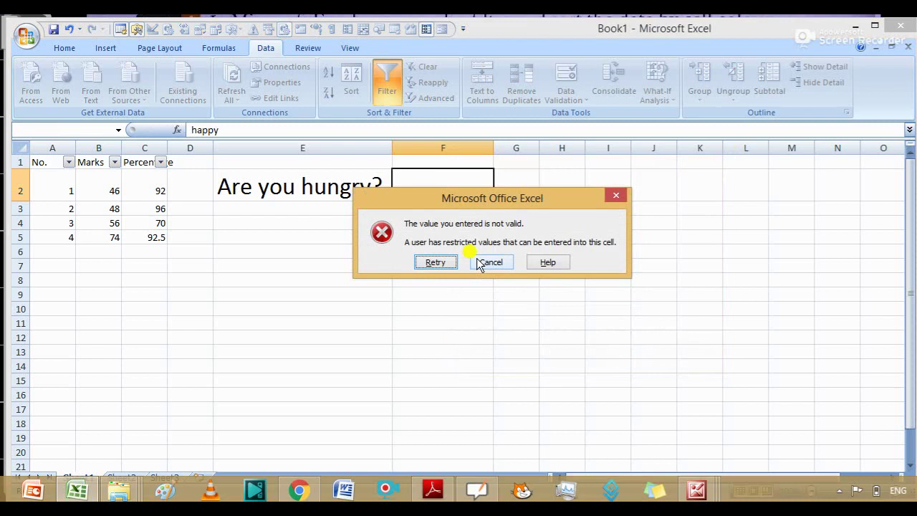
click(489, 262)
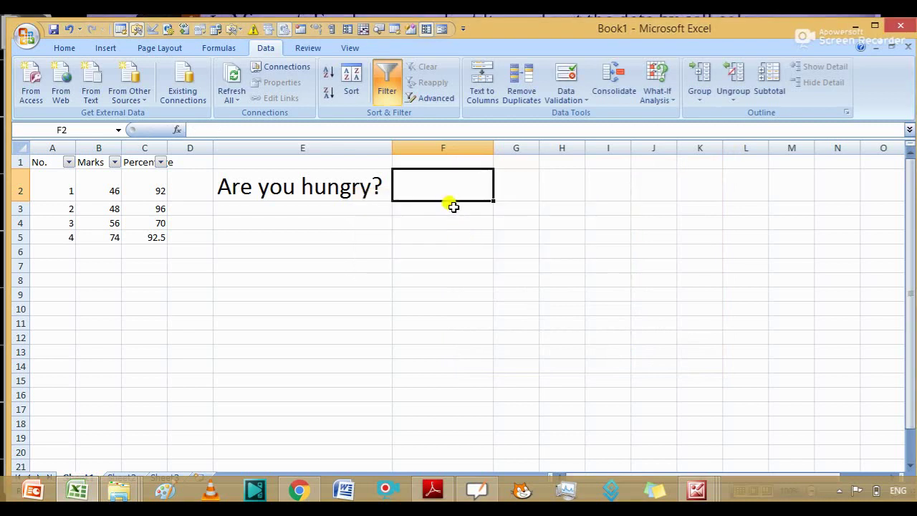
text(no)
key(Return)
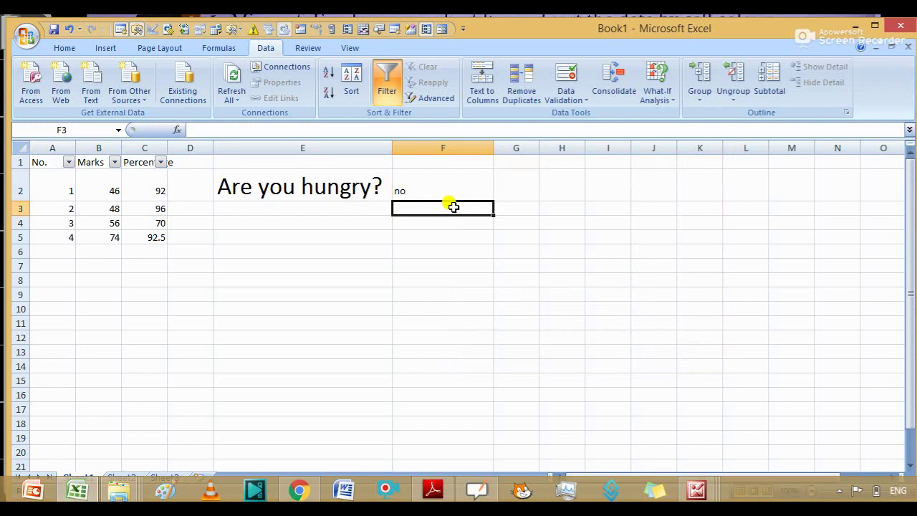
Step: Re-enter F2 as 'noo' (accepted), try 'proff' (rejected), then switch toward OpenBoard
click(437, 187)
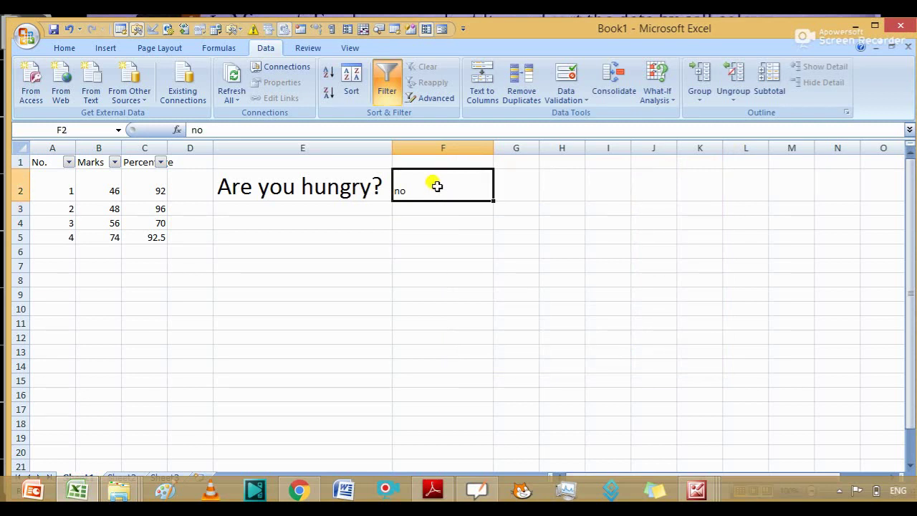
text(n)
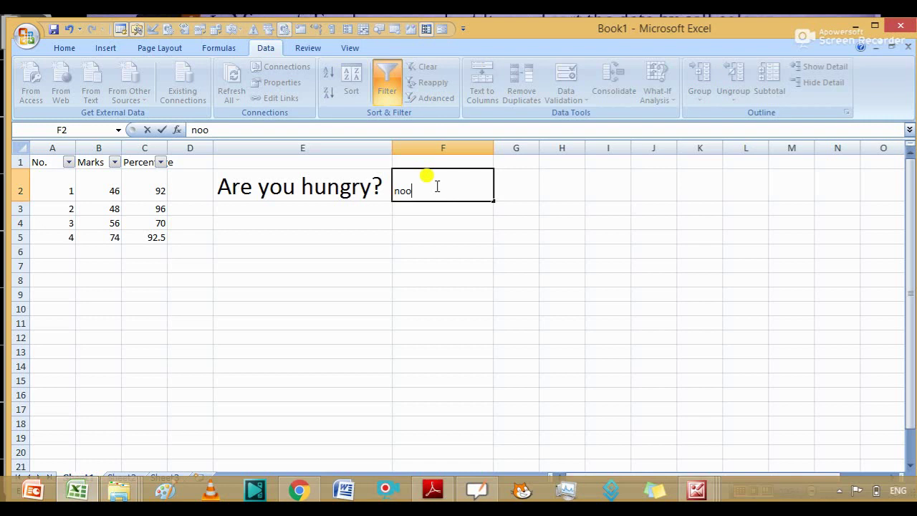
key(Return)
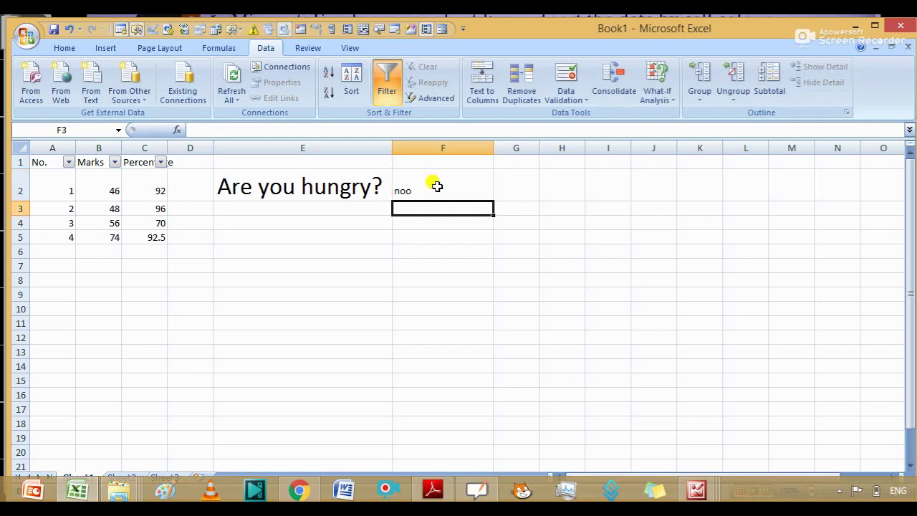
click(437, 186)
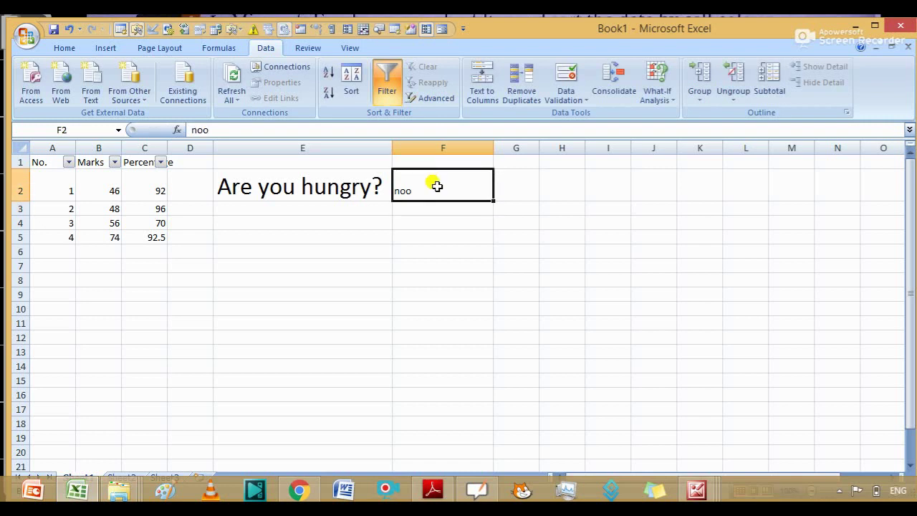
text(proff)
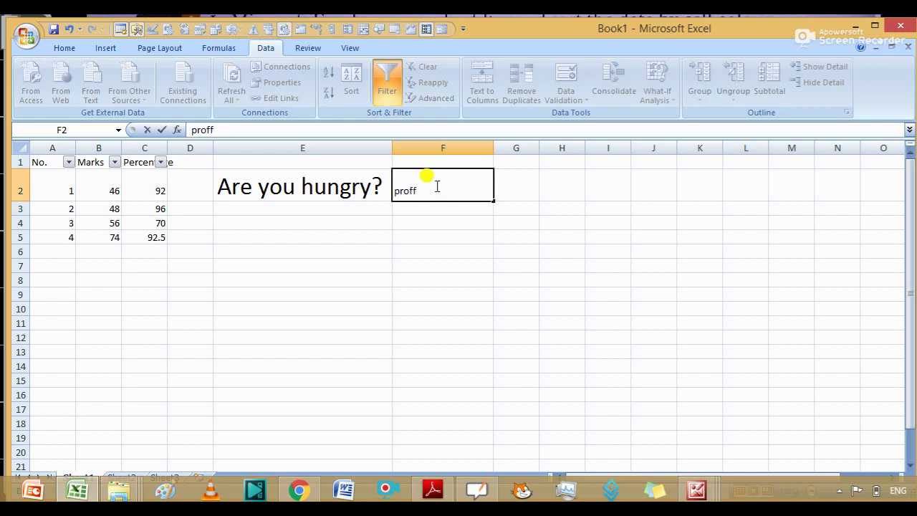
key(Return)
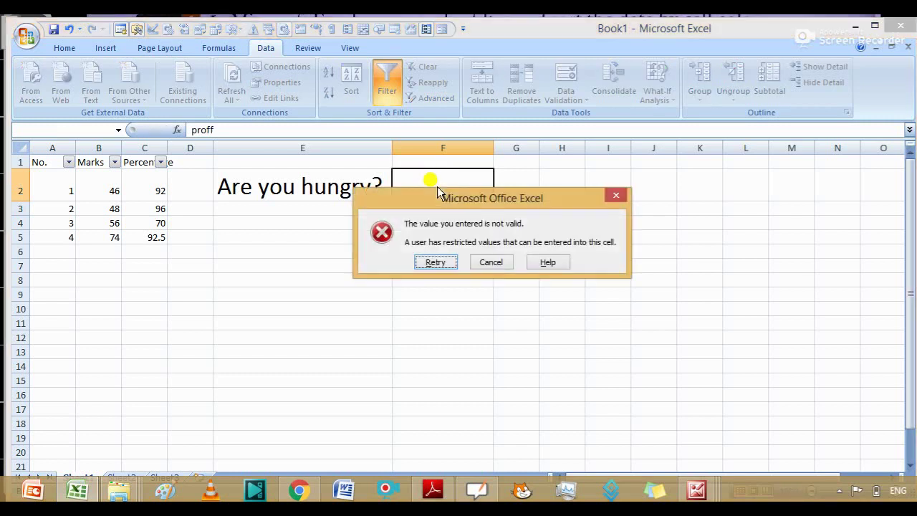
key(Return)
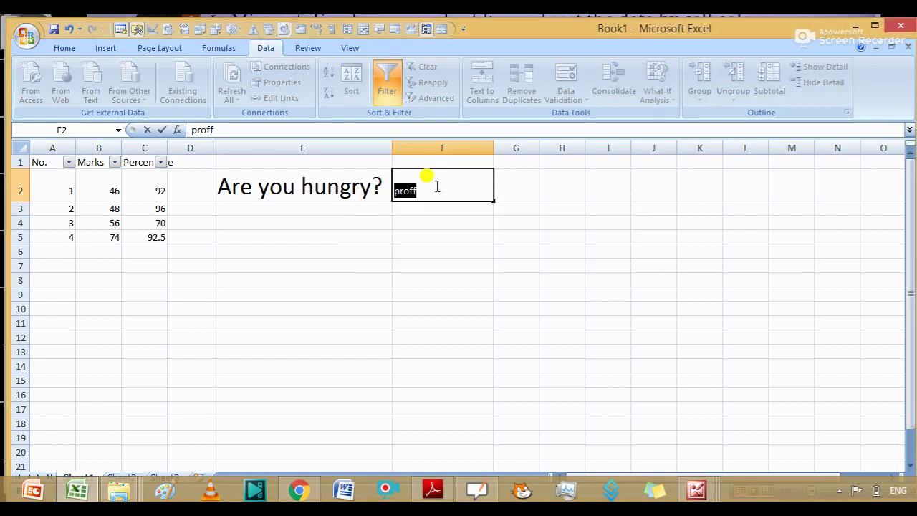
key(alt+Tab)
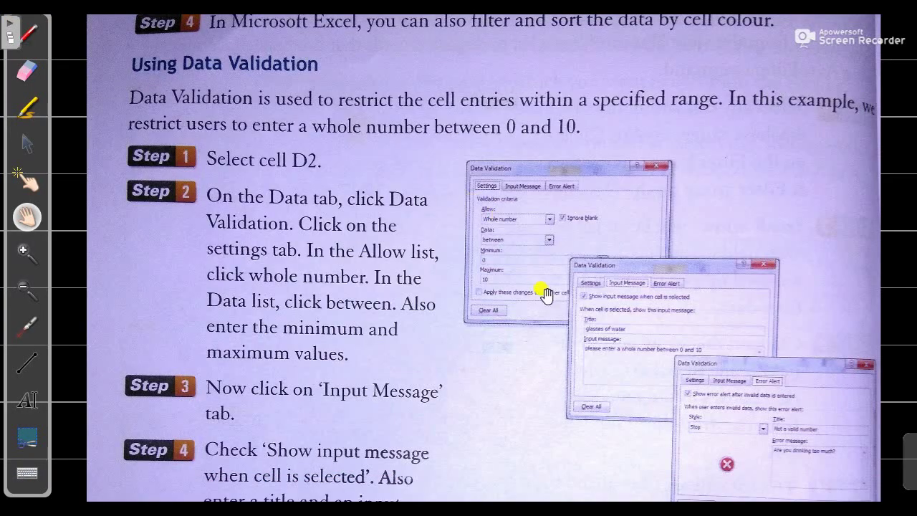
Step: Pan the textbook through validation Steps 5–8, then go to the Adding Subtotal page
mouse_move(557, 303)
mouse_down()
mouse_move(524, 205)
mouse_move(527, 117)
mouse_up()
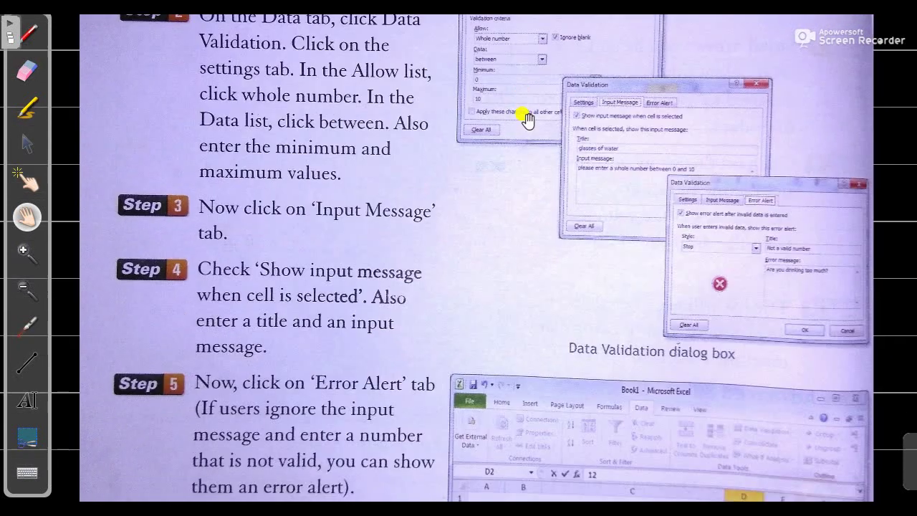
drag(548, 369, 569, 199)
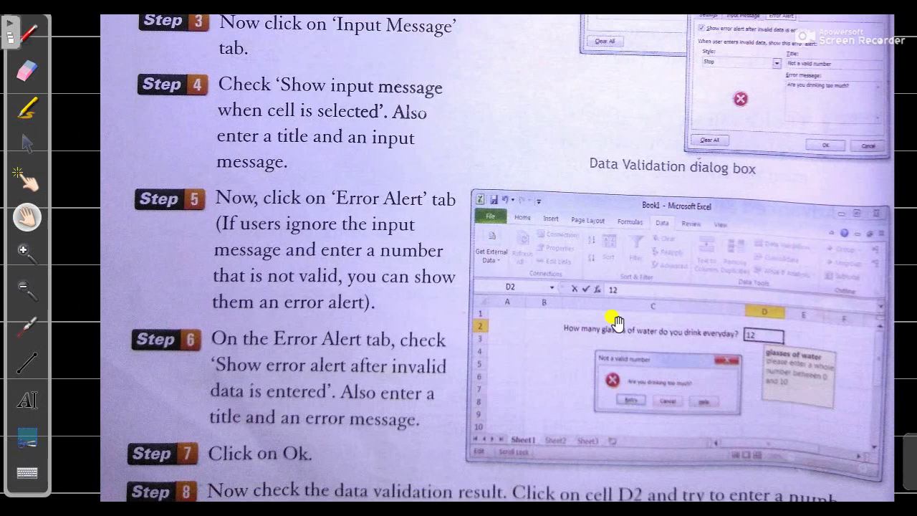
key(Page_Down)
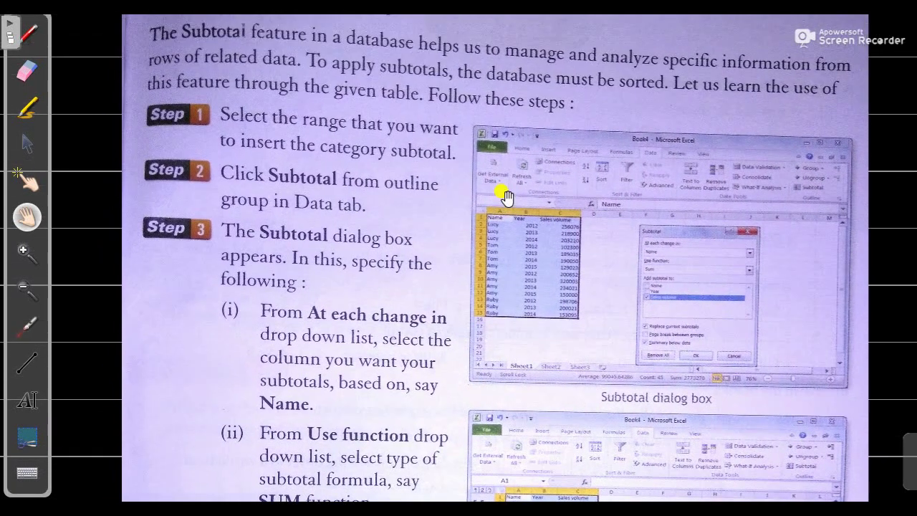
Step: Back in Excel, cancel the rejected 'proff' entry so F2 keeps 'noo', then select A1
key(alt+Tab)
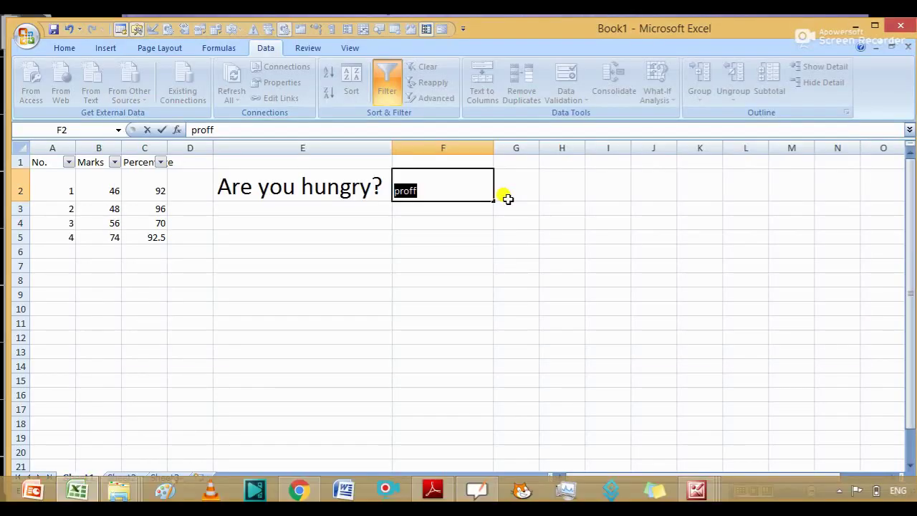
click(165, 208)
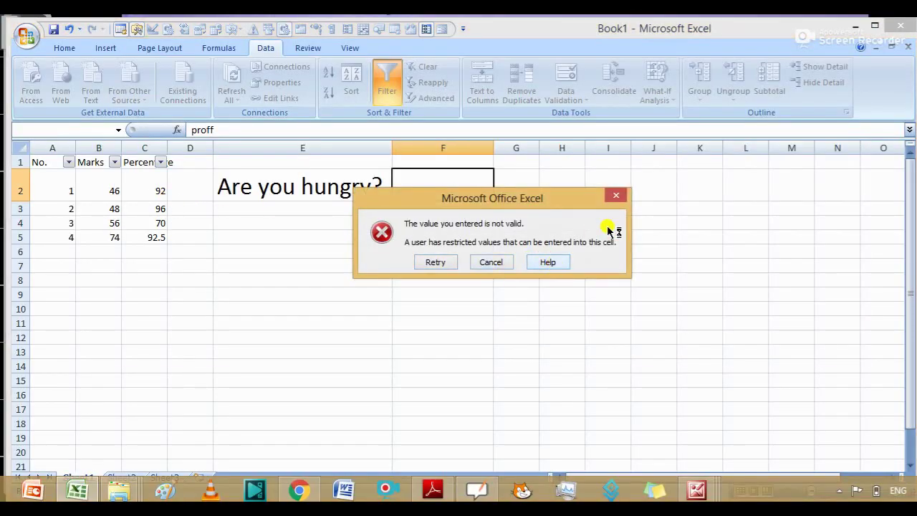
click(617, 194)
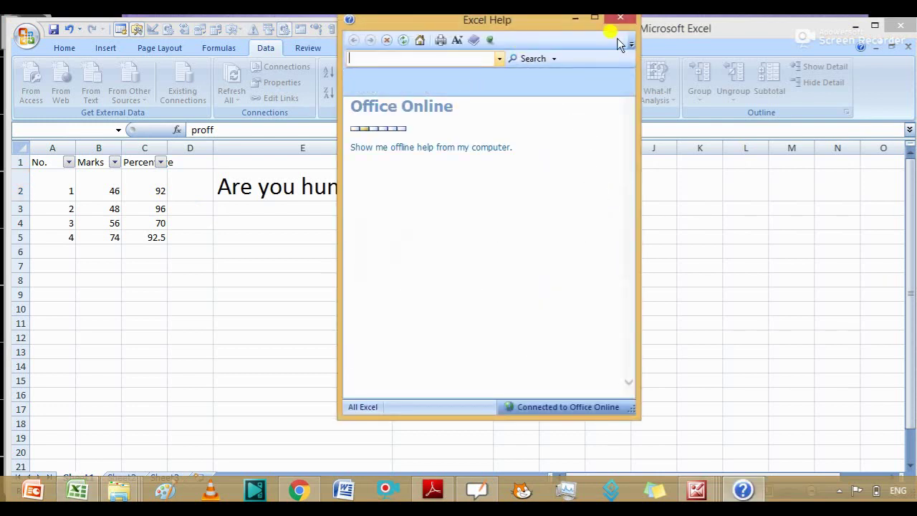
click(620, 18)
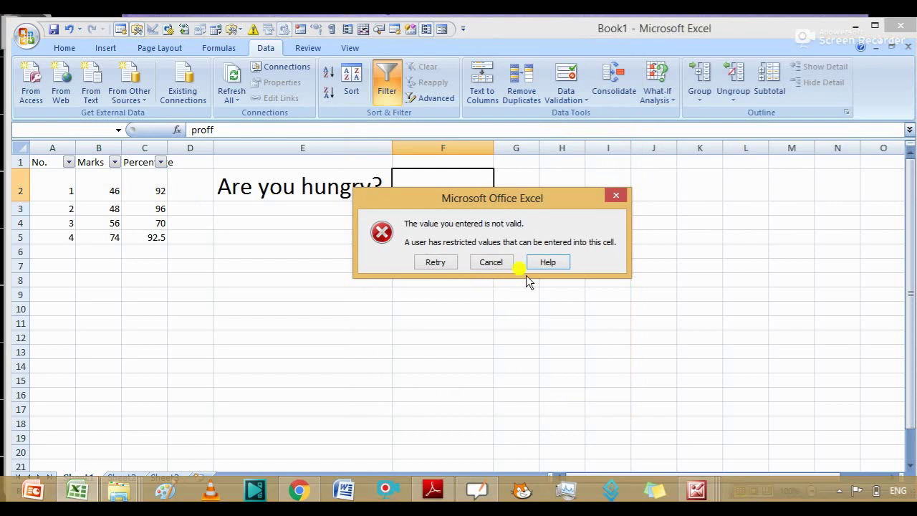
click(504, 262)
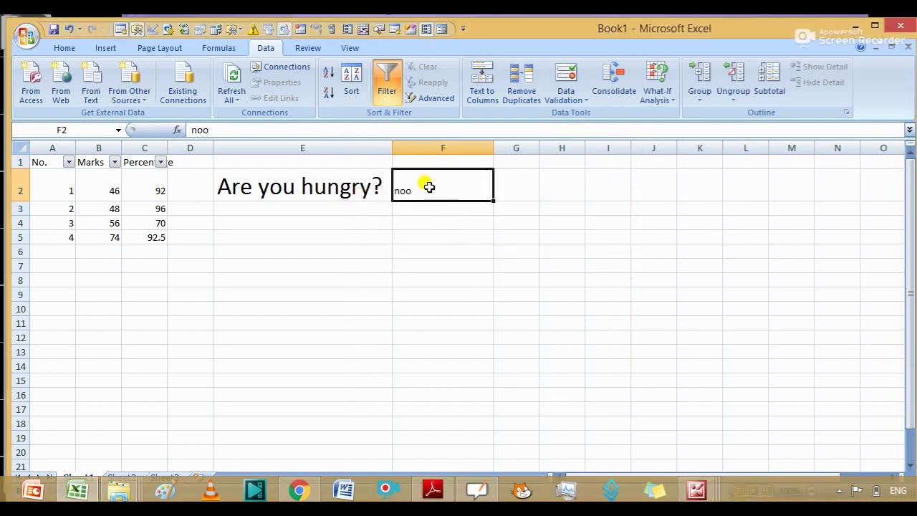
click(262, 280)
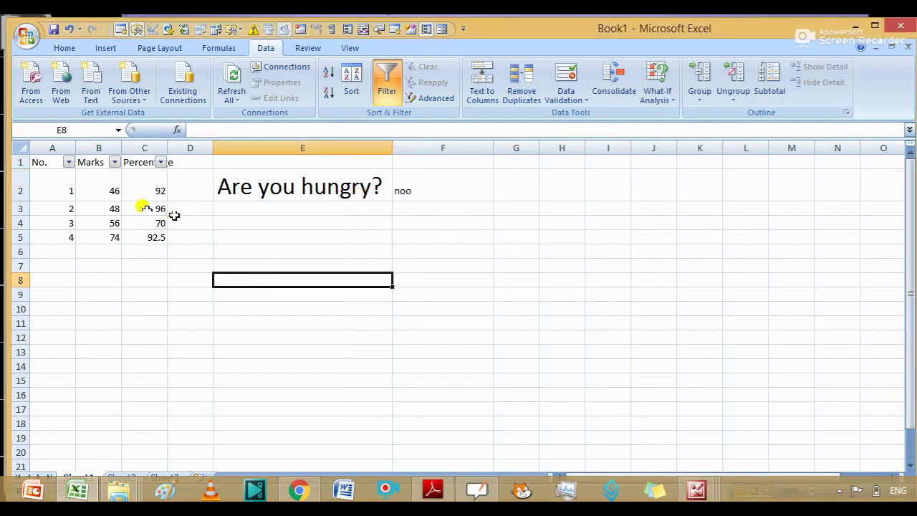
click(71, 206)
click(65, 177)
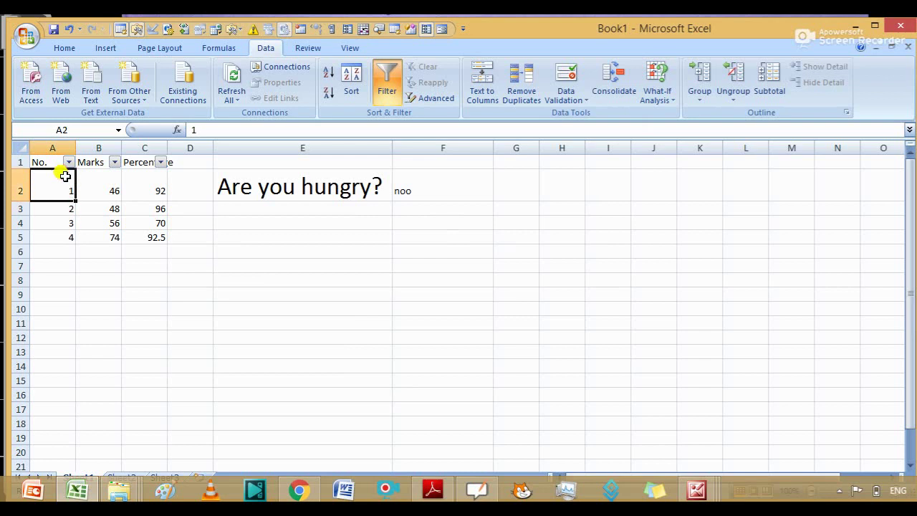
Step: Enlarge the whole sheet's text to 36 point
click(21, 148)
click(64, 48)
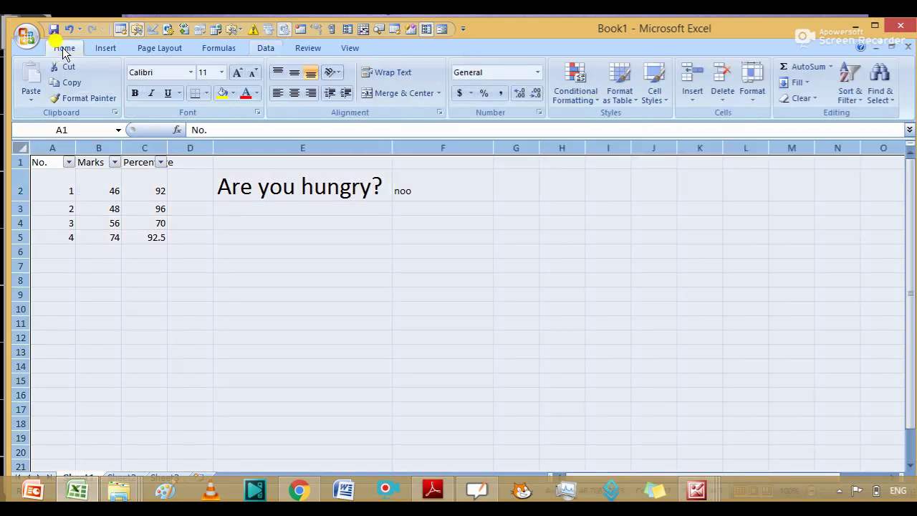
triple_click(238, 73)
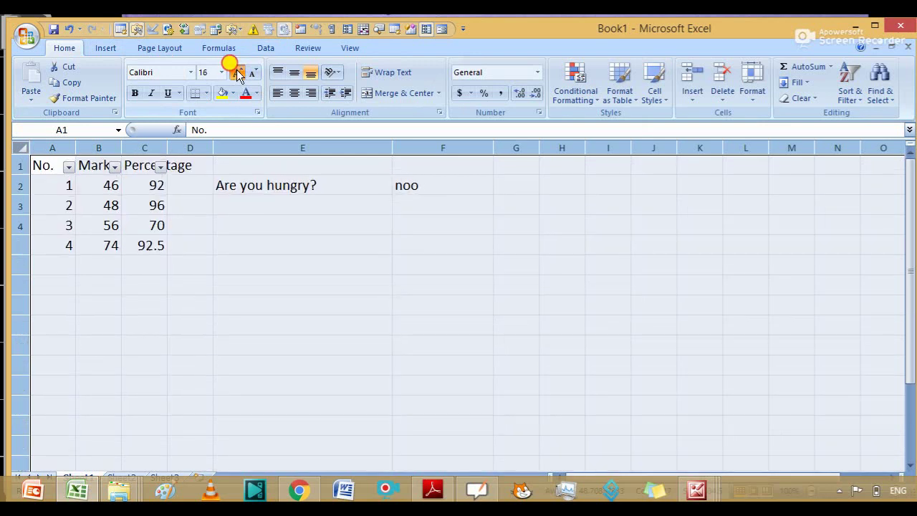
double_click(237, 73)
double_click(238, 74)
click(238, 74)
double_click(237, 73)
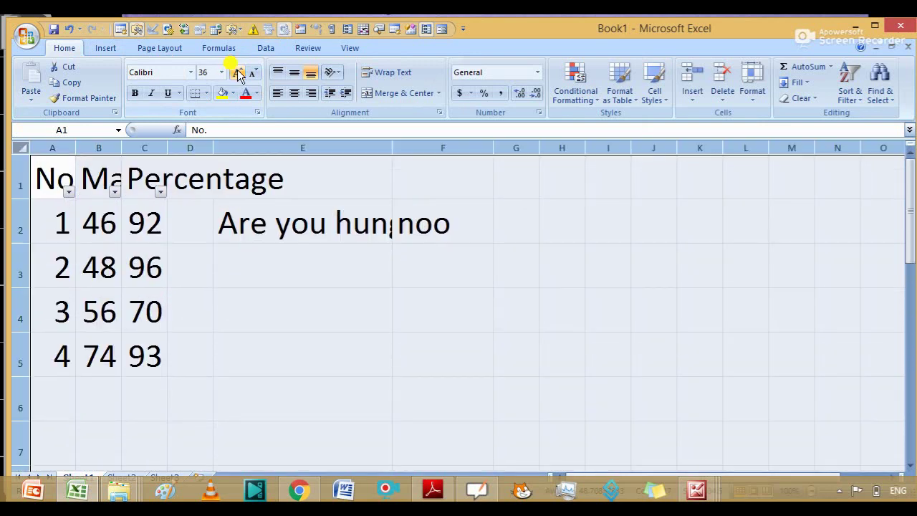
Step: Autofit columns A–C to their content and switch to the Data tab
double_click(76, 148)
click(254, 213)
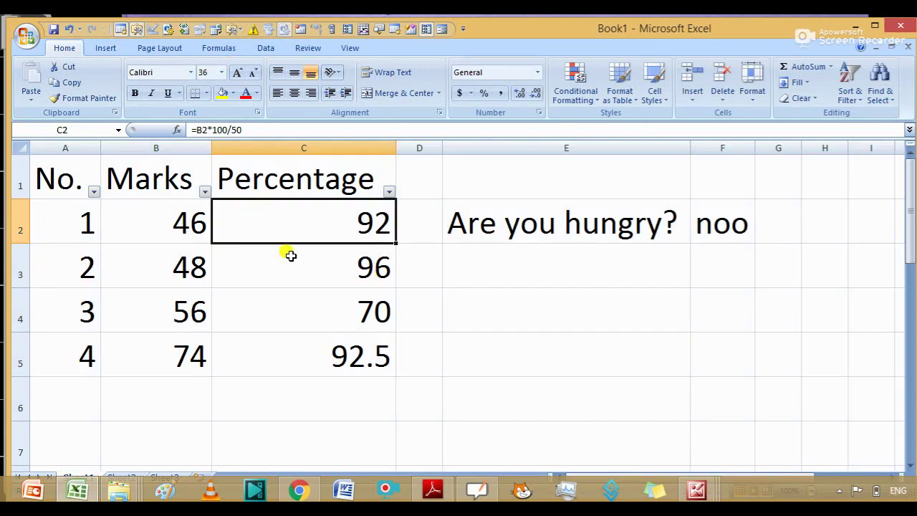
click(265, 45)
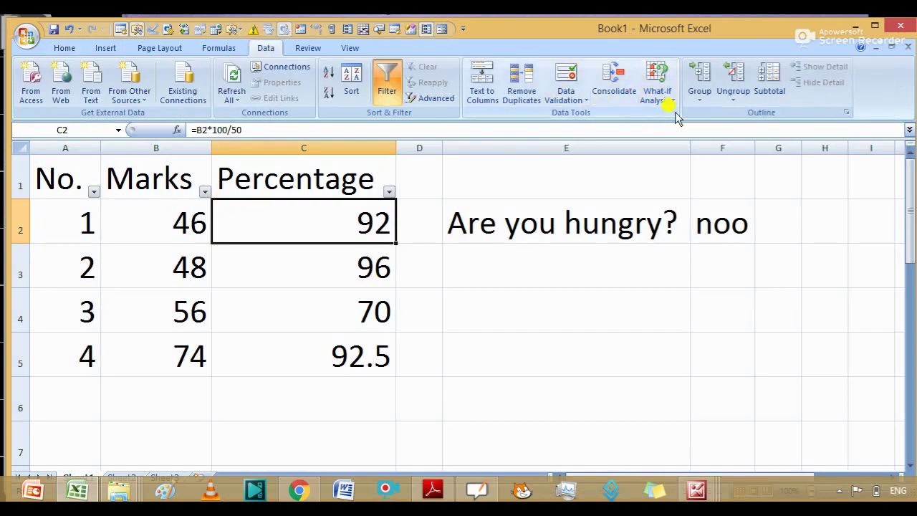
Step: Apply Sum subtotals on Marks and Percentage at each change in No., leaving No. unticked
click(766, 93)
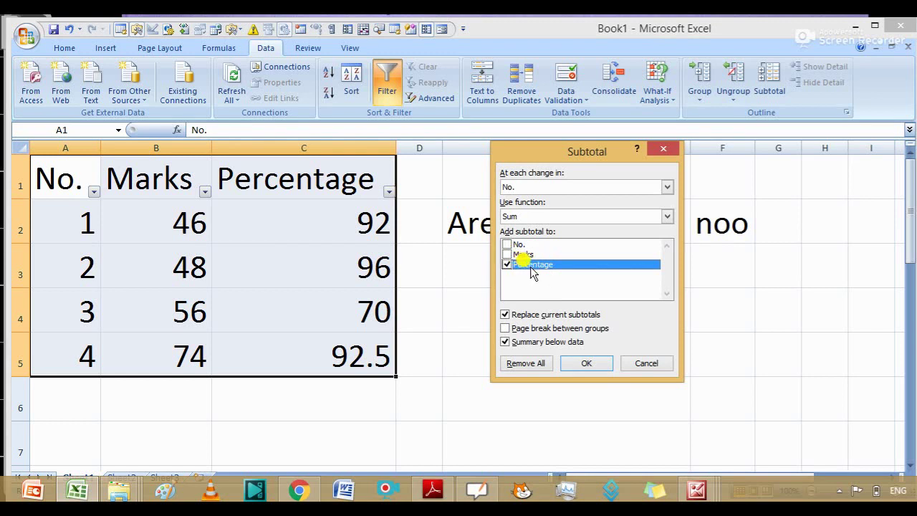
click(506, 254)
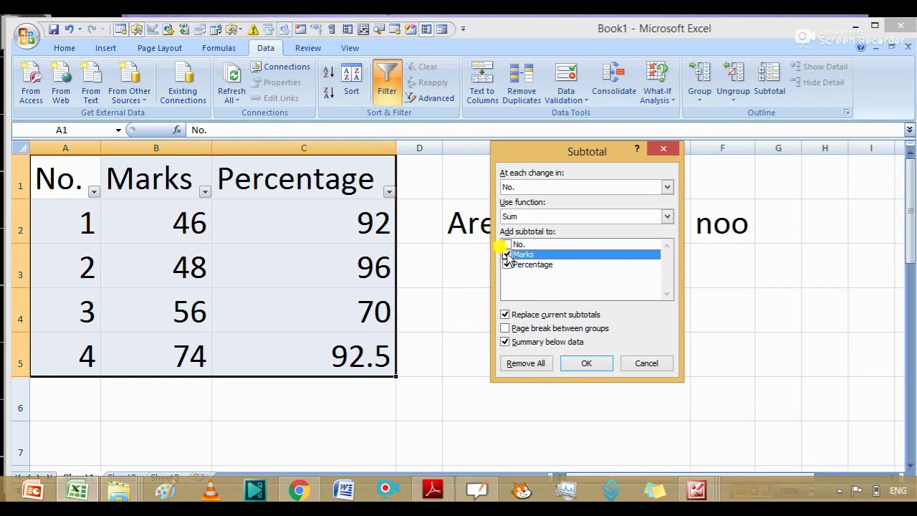
click(506, 245)
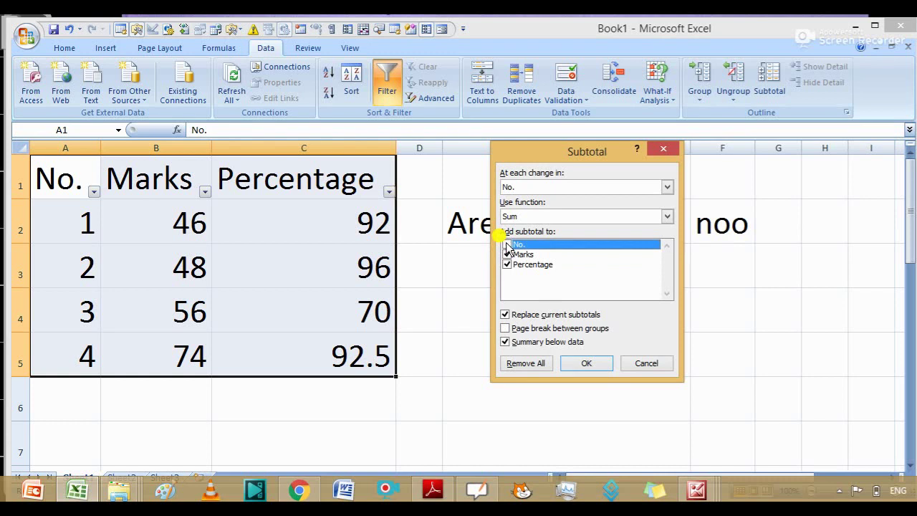
click(507, 245)
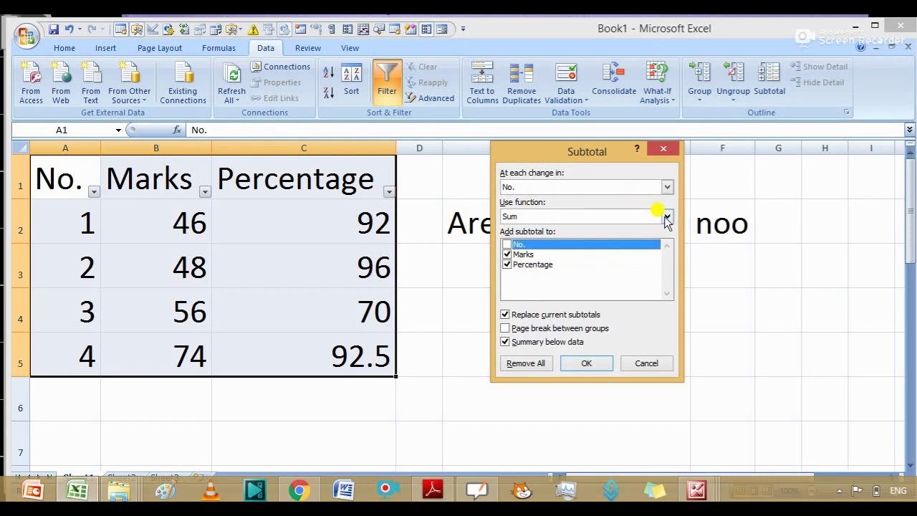
click(666, 217)
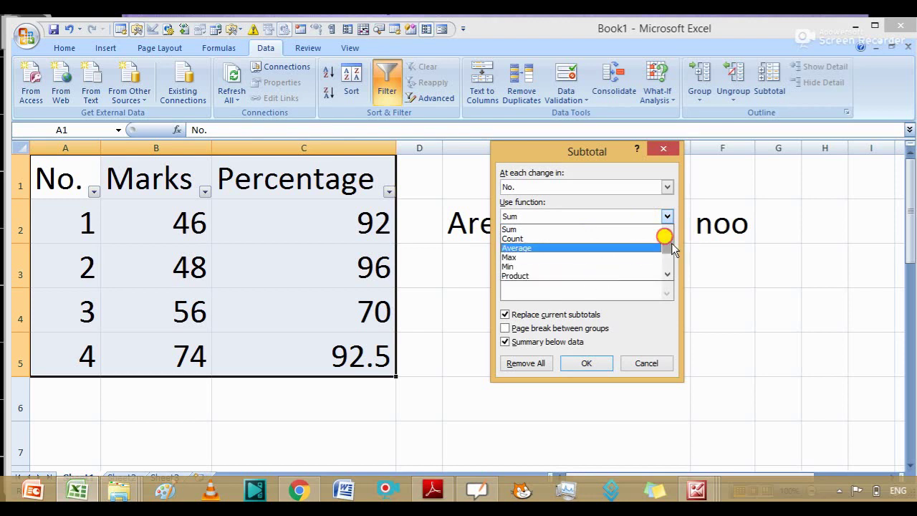
mouse_move(666, 242)
mouse_down()
mouse_move(667, 267)
mouse_move(665, 215)
mouse_up()
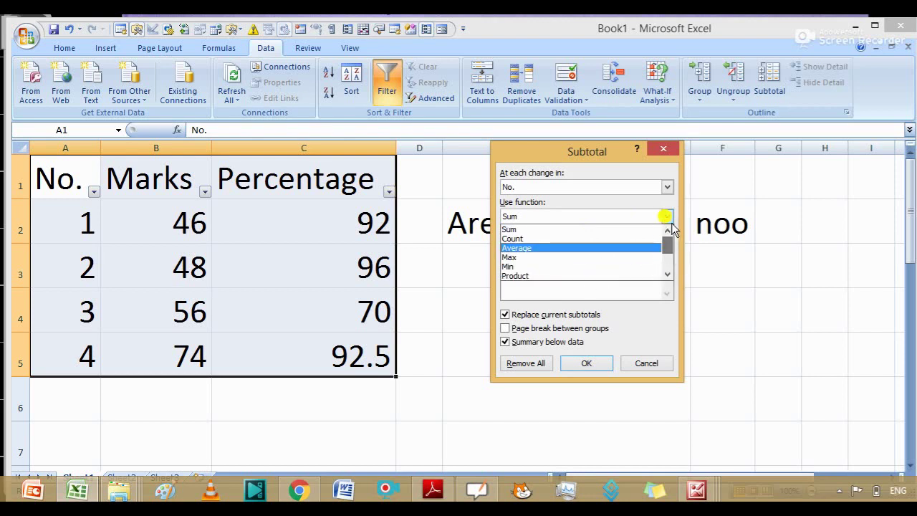
click(580, 229)
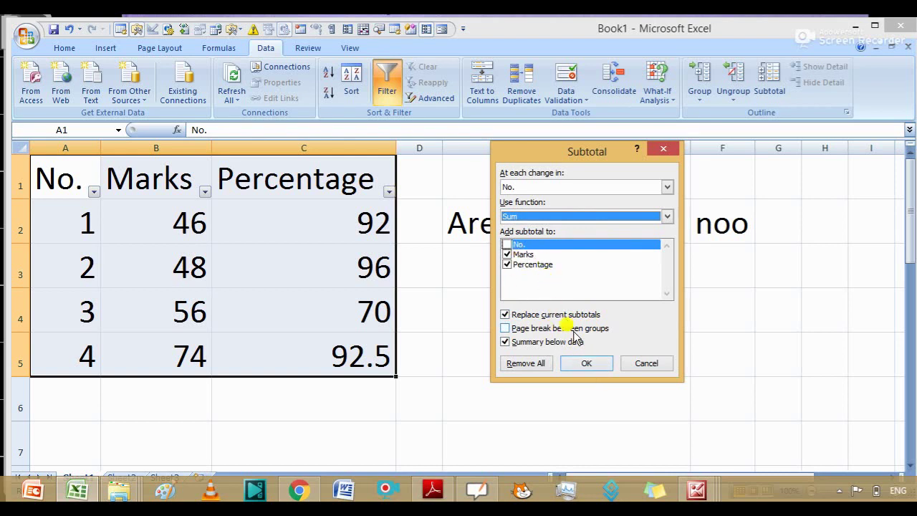
click(600, 367)
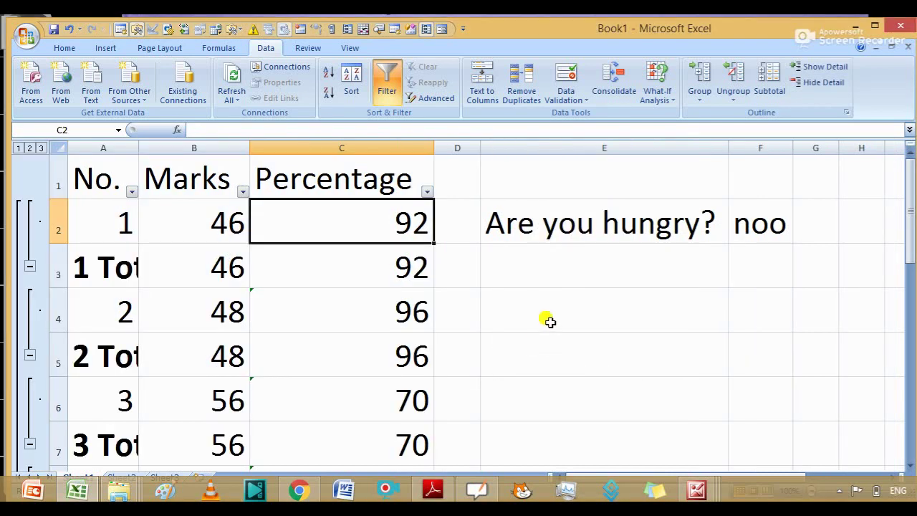
Step: Autofit column A to the Total labels and check the subtotal formula in C5
click(59, 148)
click(131, 147)
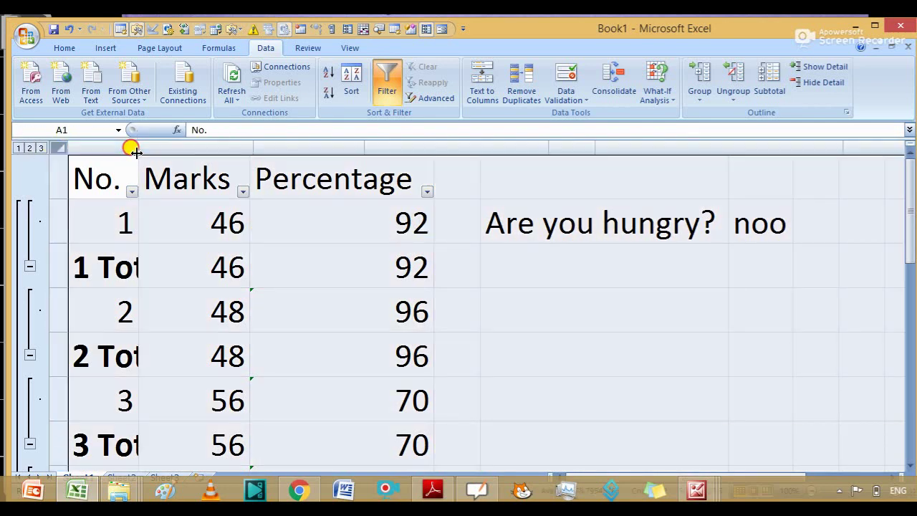
double_click(138, 148)
click(477, 358)
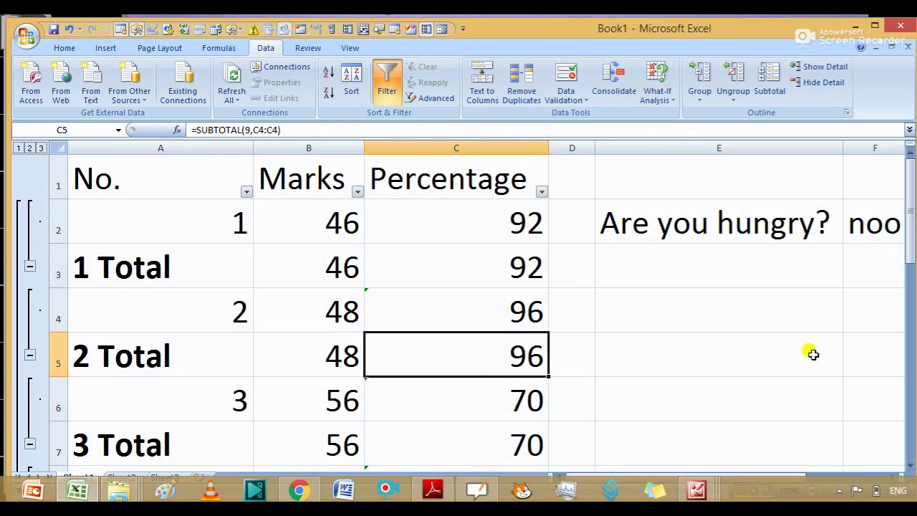
mouse_move(904, 208)
mouse_down()
mouse_move(906, 295)
mouse_move(901, 213)
mouse_up()
Step: Collapse groups 1, 2 and 3 to their total rows, leaving Grand Total 224 and 350.5
click(27, 266)
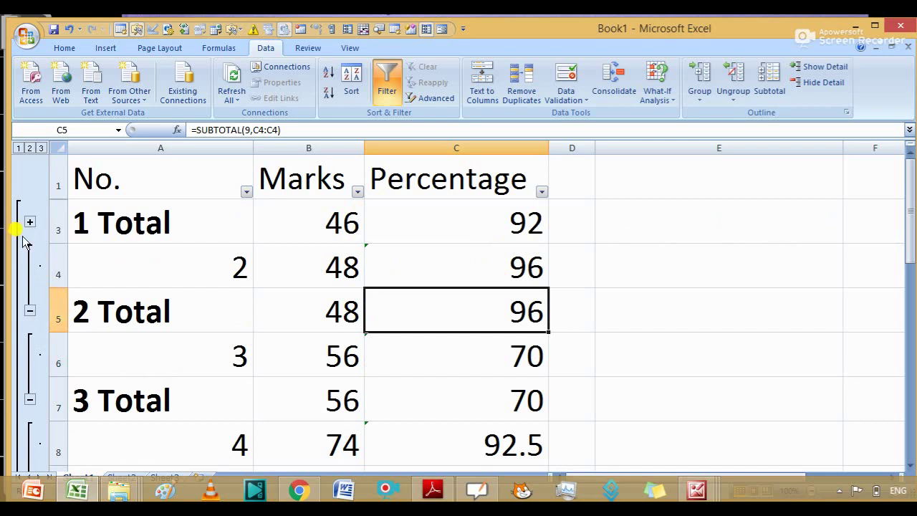
click(30, 224)
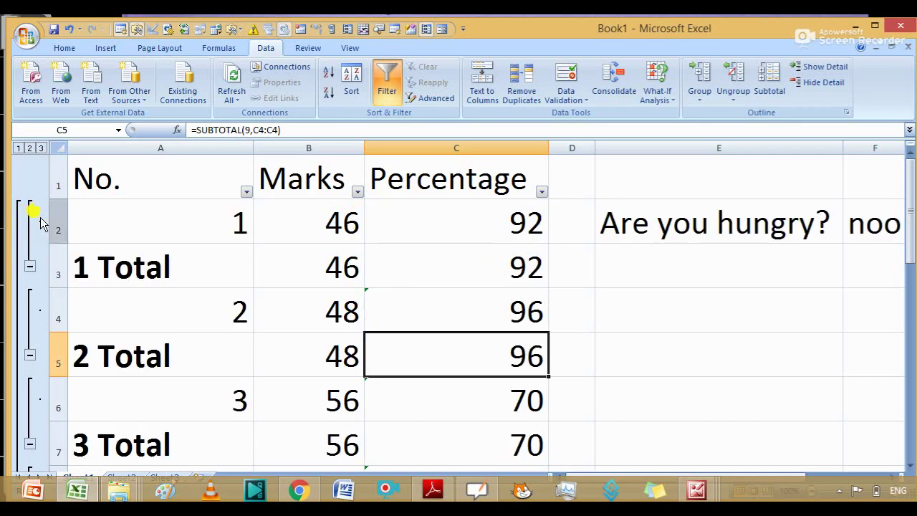
click(30, 266)
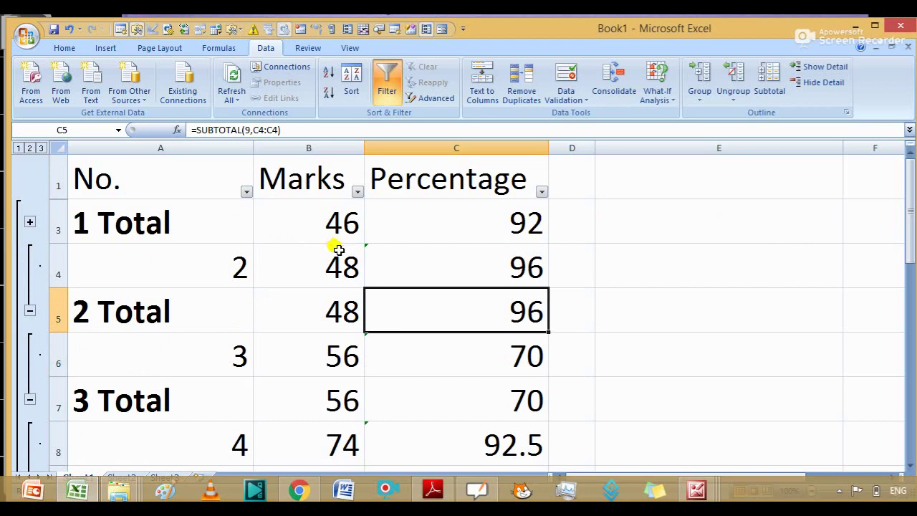
click(29, 311)
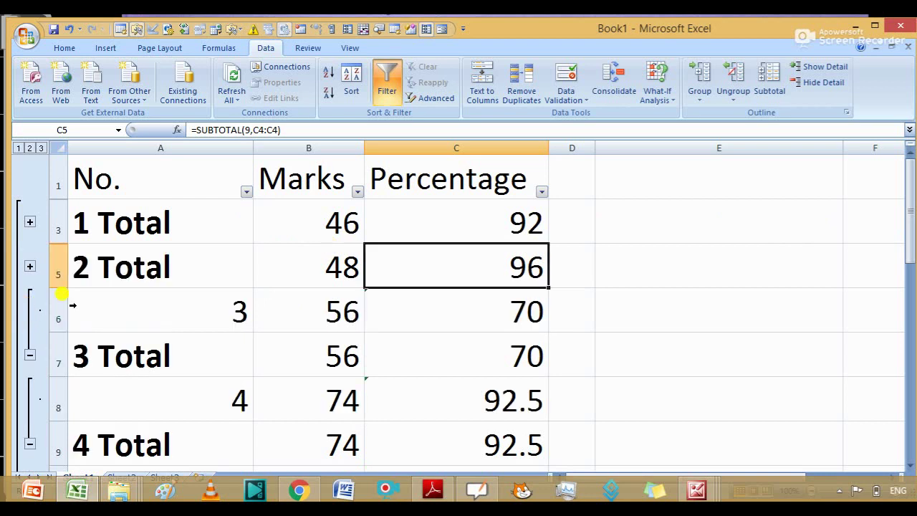
click(30, 355)
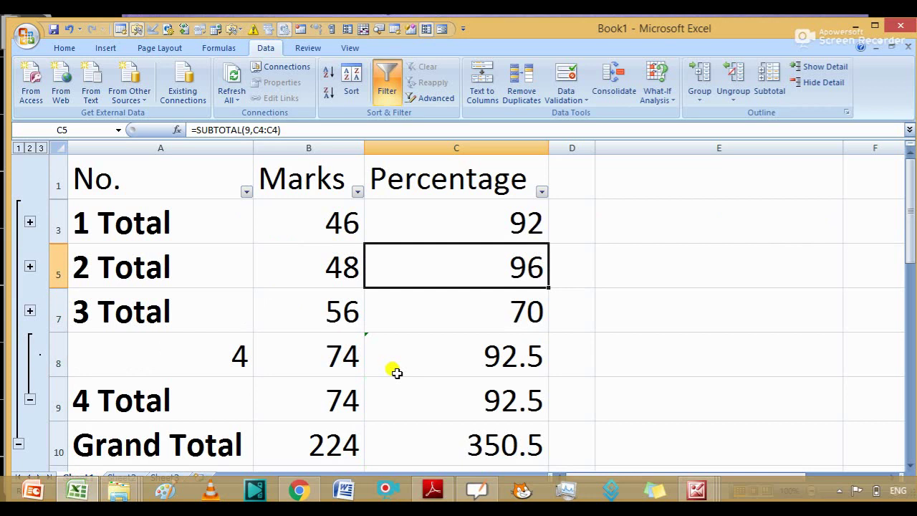
Step: Switch to OpenBoard and pan down to the Let Us Summarise list on page 43
key(alt+Tab)
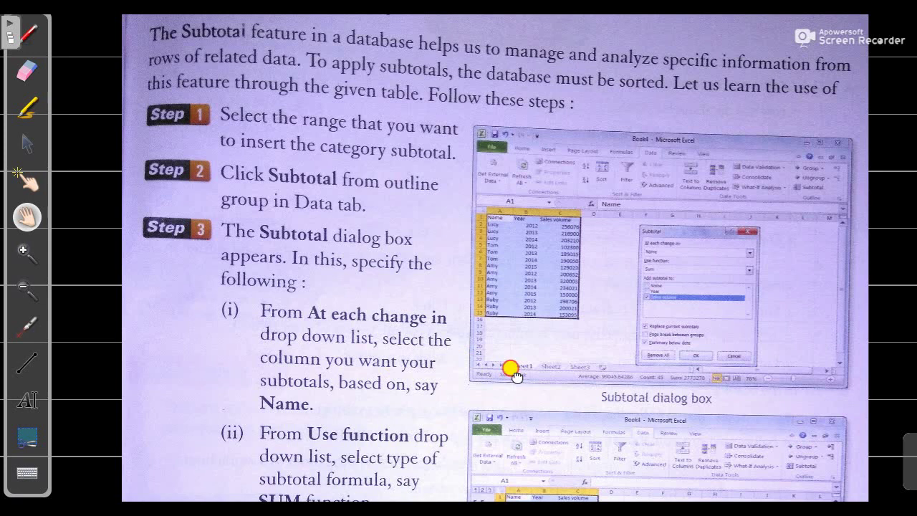
drag(510, 369, 499, 69)
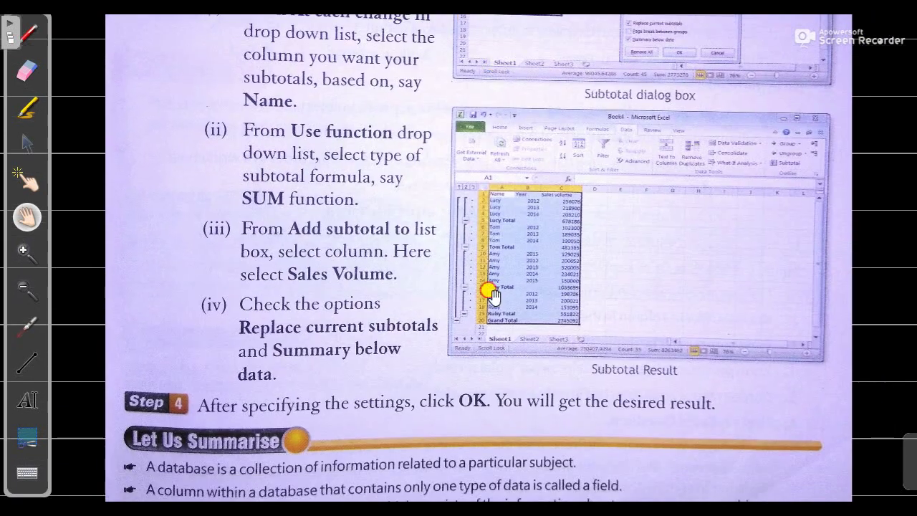
drag(489, 293, 505, 125)
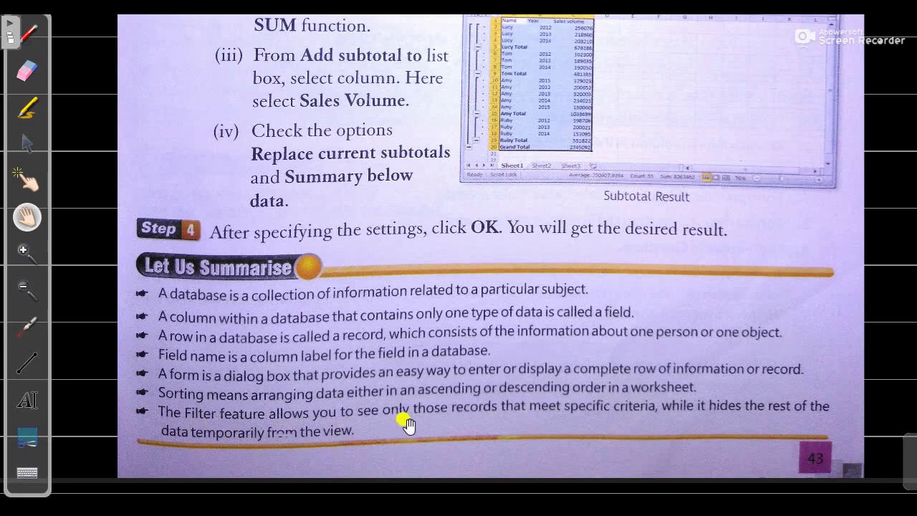
Step: Pan the textbook back up past the subtotal steps to the chapter title 'Using Excel's Database'
drag(479, 430, 475, 362)
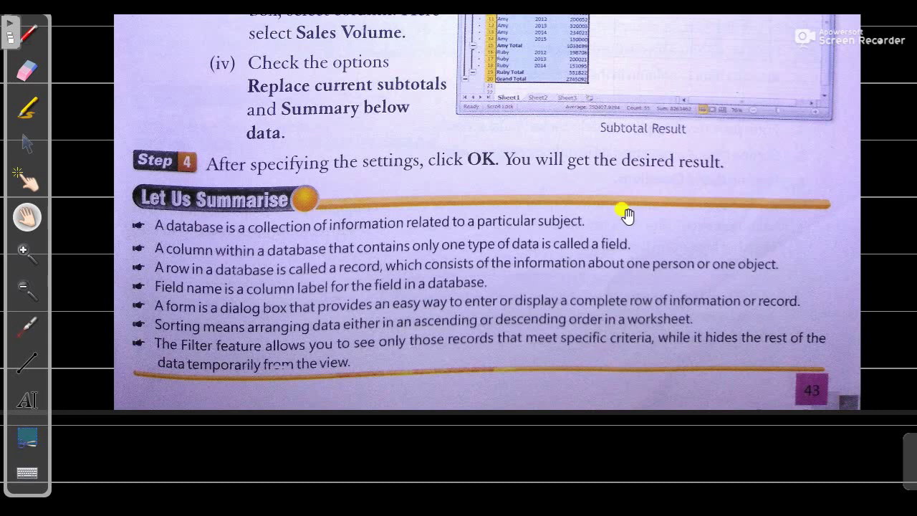
drag(628, 218, 631, 369)
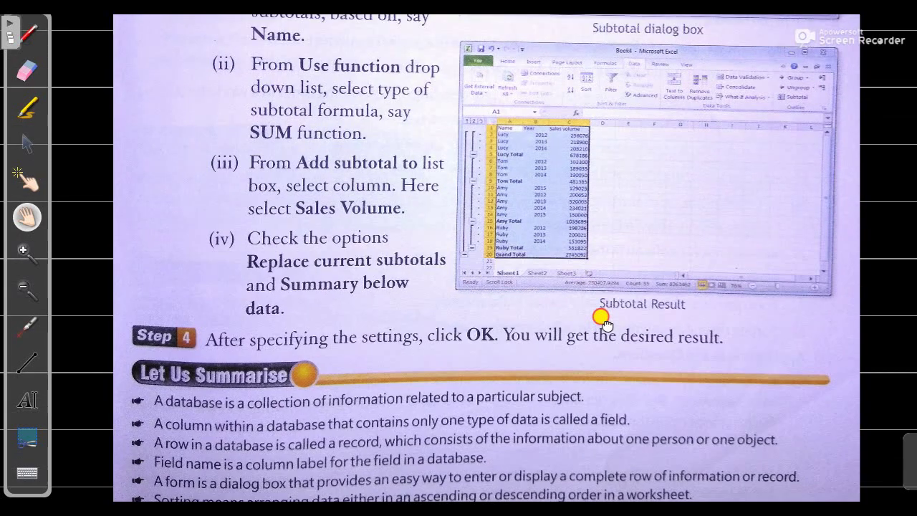
drag(614, 270, 625, 389)
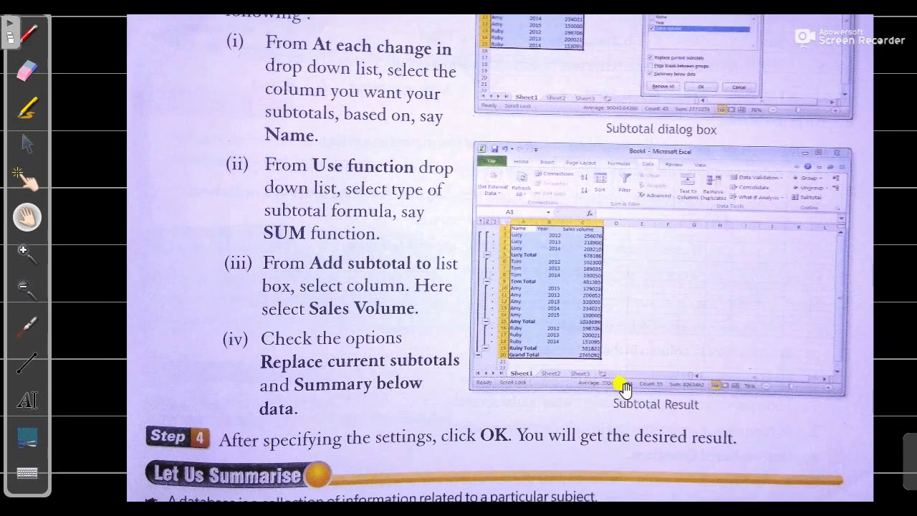
drag(593, 313, 590, 412)
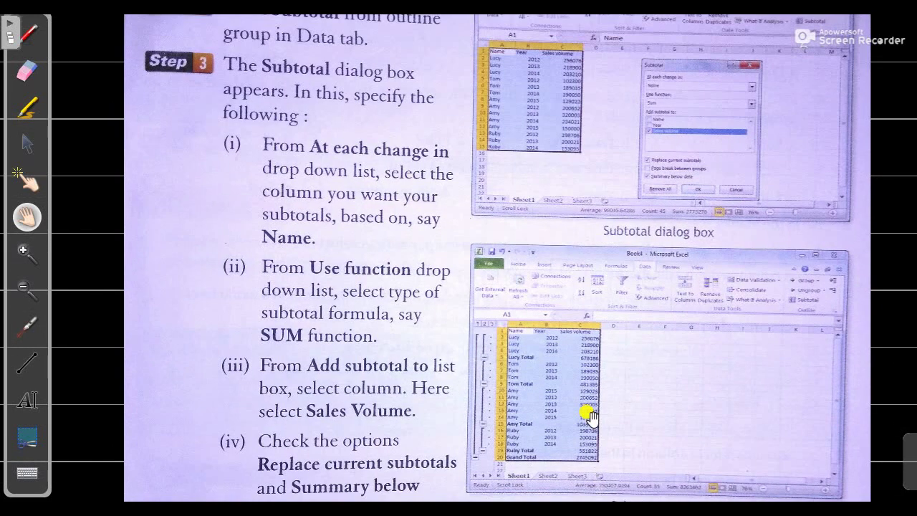
drag(605, 251, 582, 427)
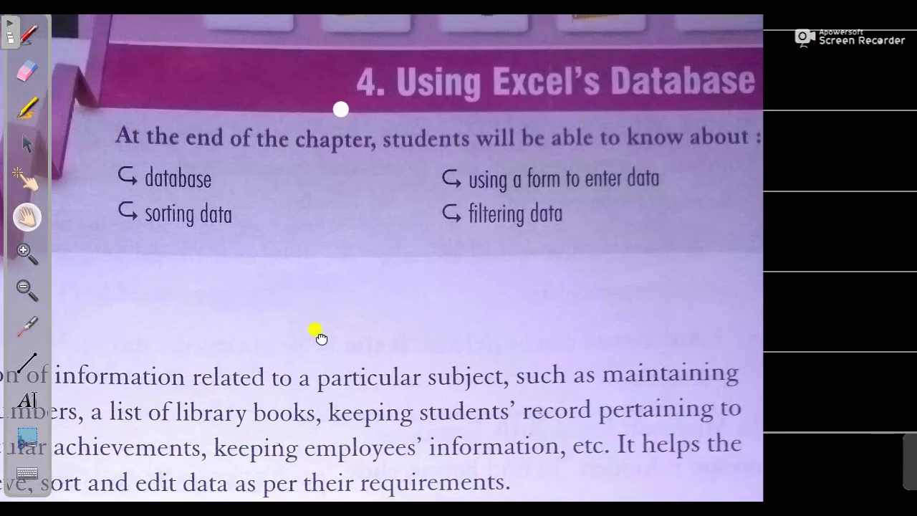
drag(485, 209, 565, 288)
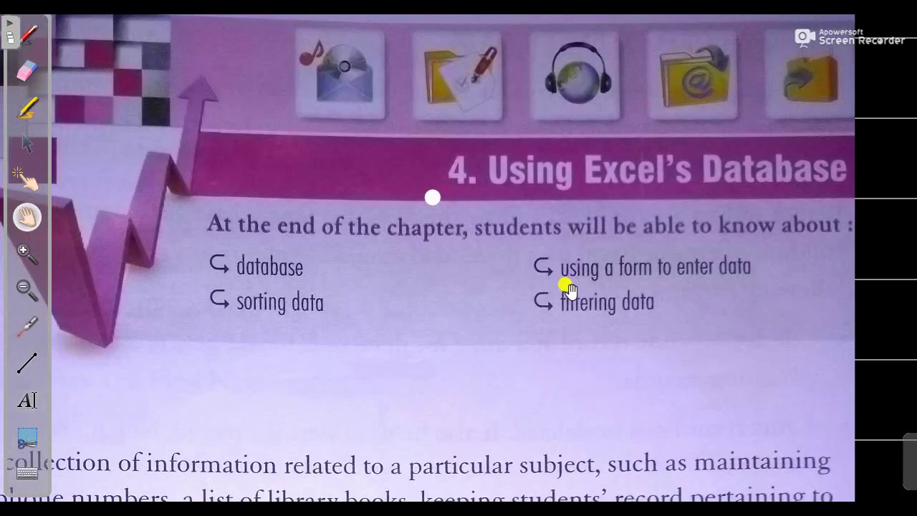